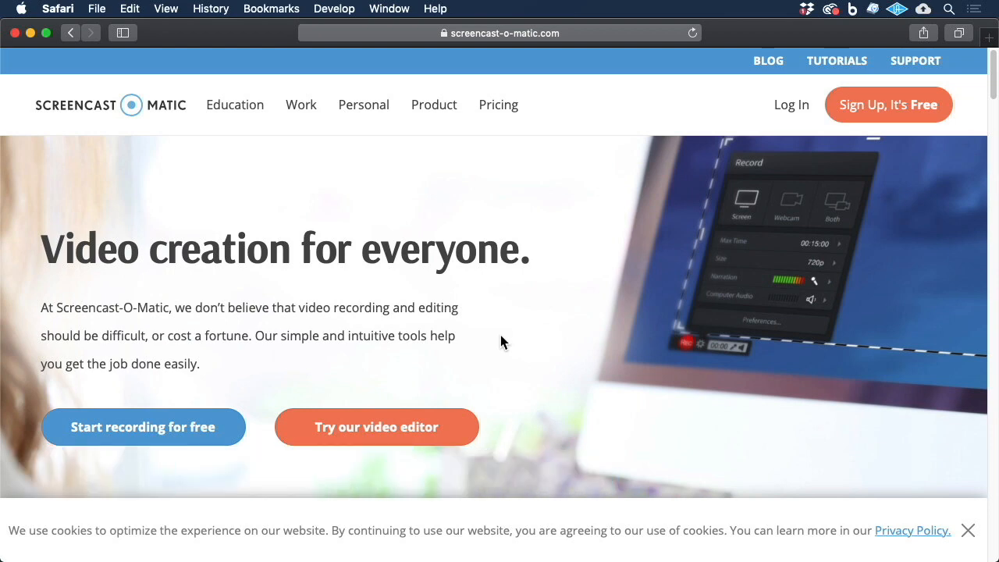
Step: Launch the free screen recorder from the Screencast-O-Matic website, allowing the page to open the Screen Recorder Launcher
left_click(164, 441)
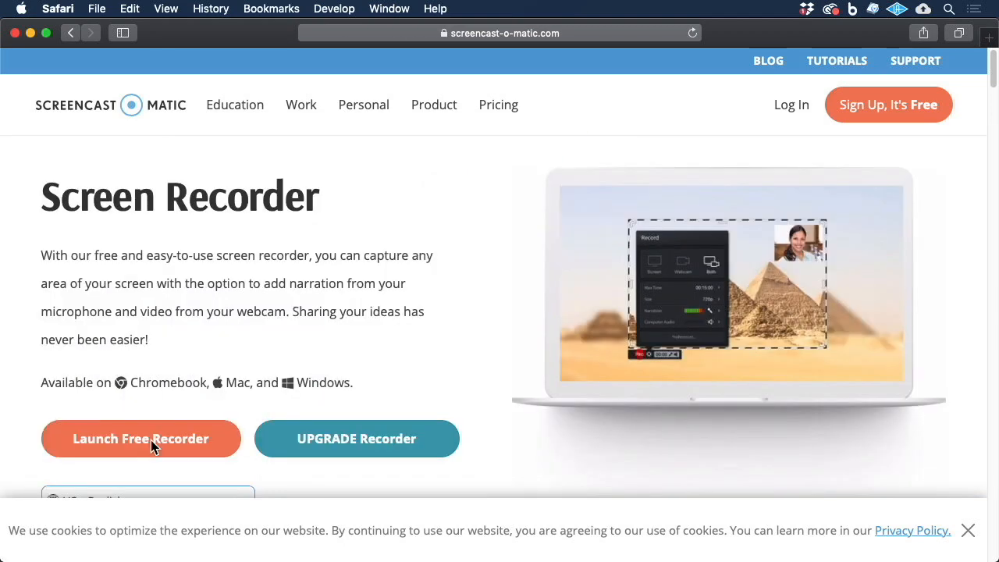
left_click(150, 439)
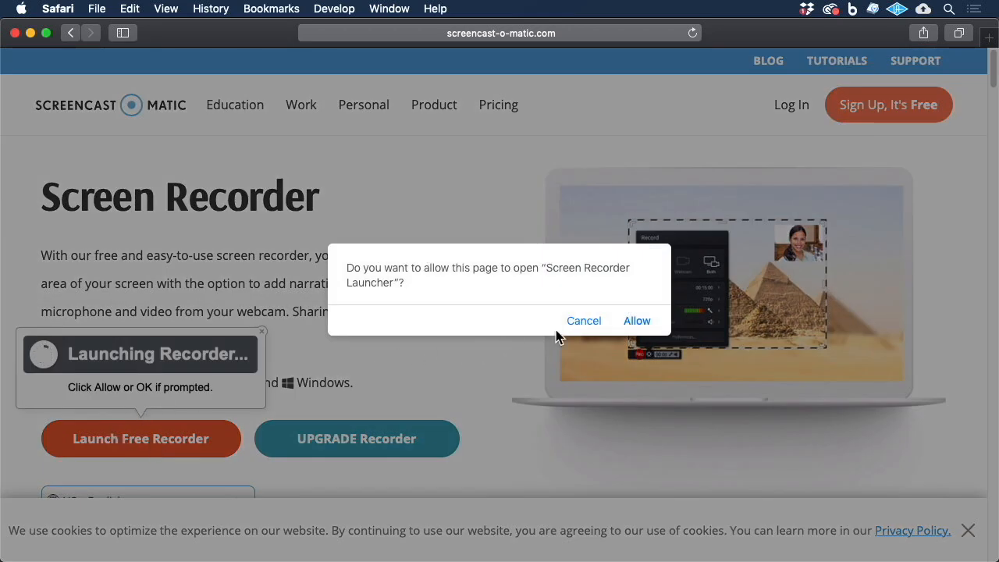
left_click(634, 323)
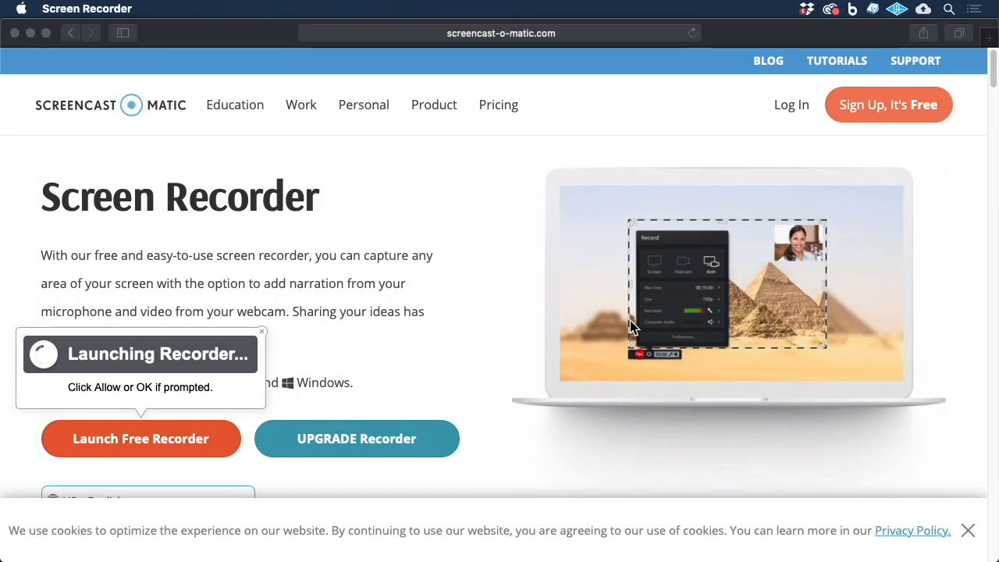
left_click(30, 33)
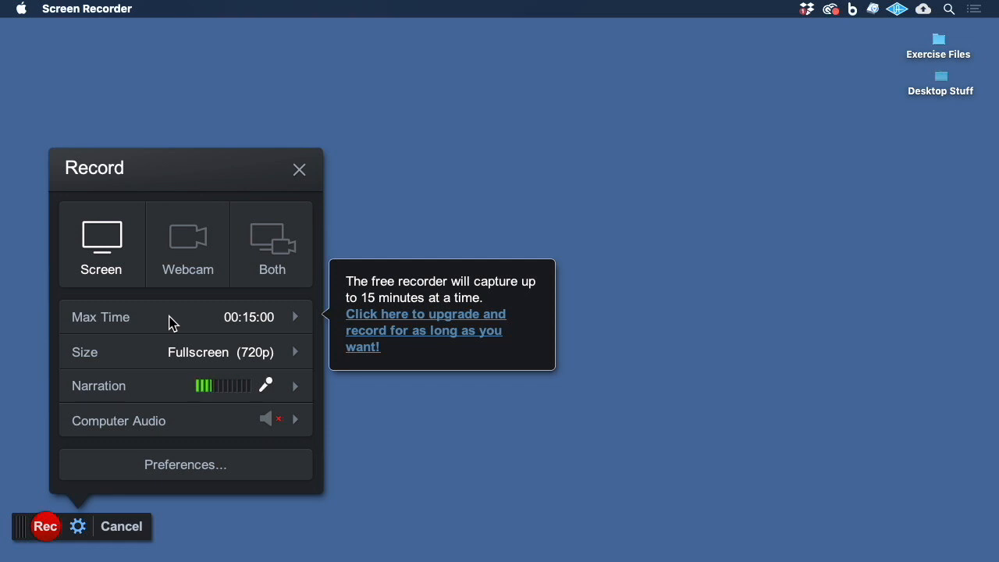
Step: Select the Universal Audio Thunderbolt microphone for narration and auto-adjust its volume
left_click(297, 352)
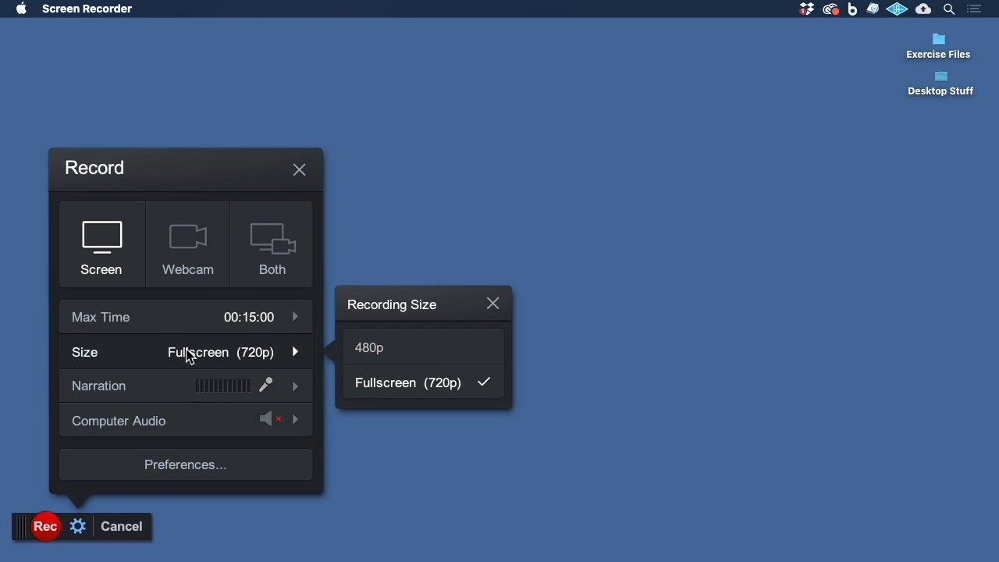
left_click(149, 394)
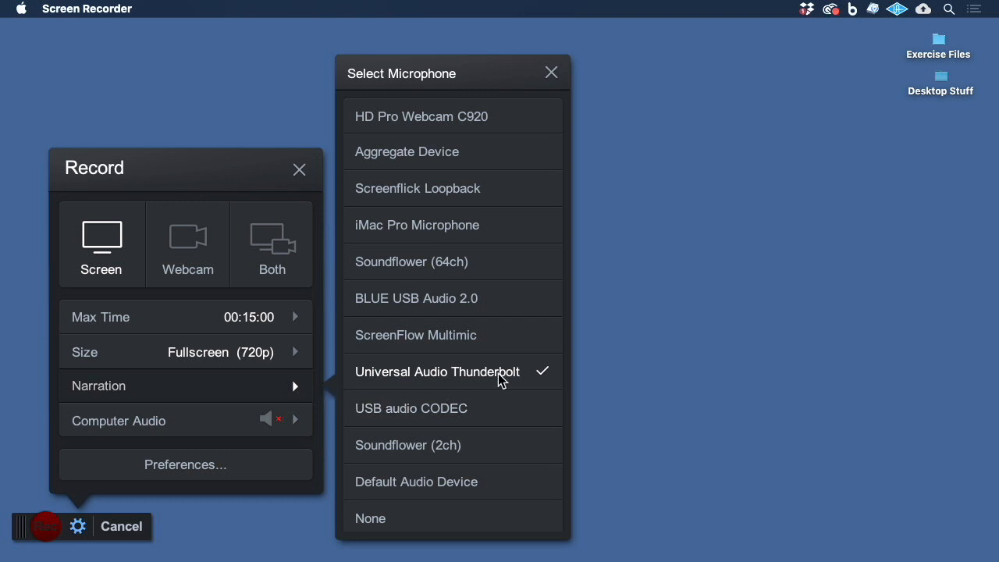
left_click(377, 375)
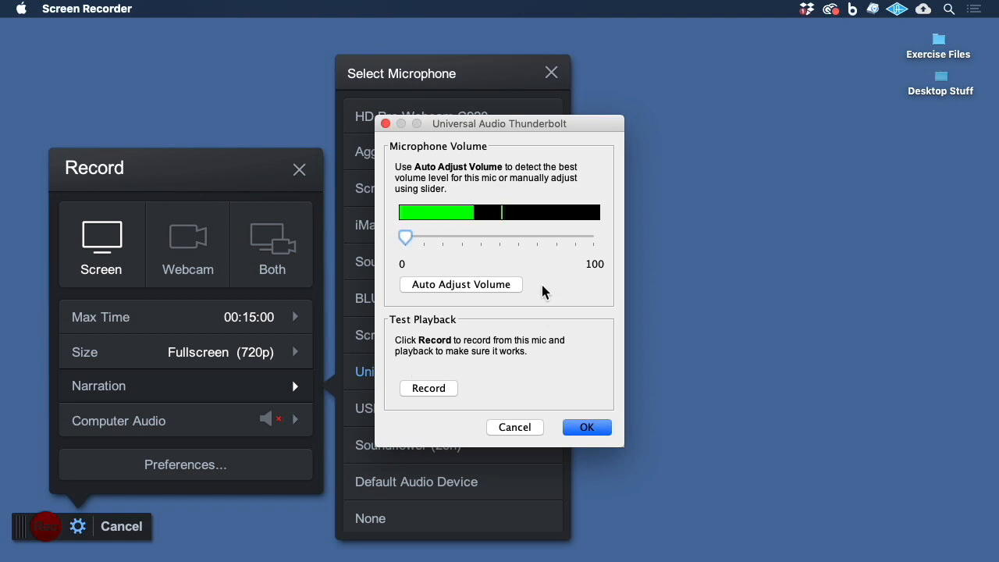
left_click_drag(404, 243, 537, 250)
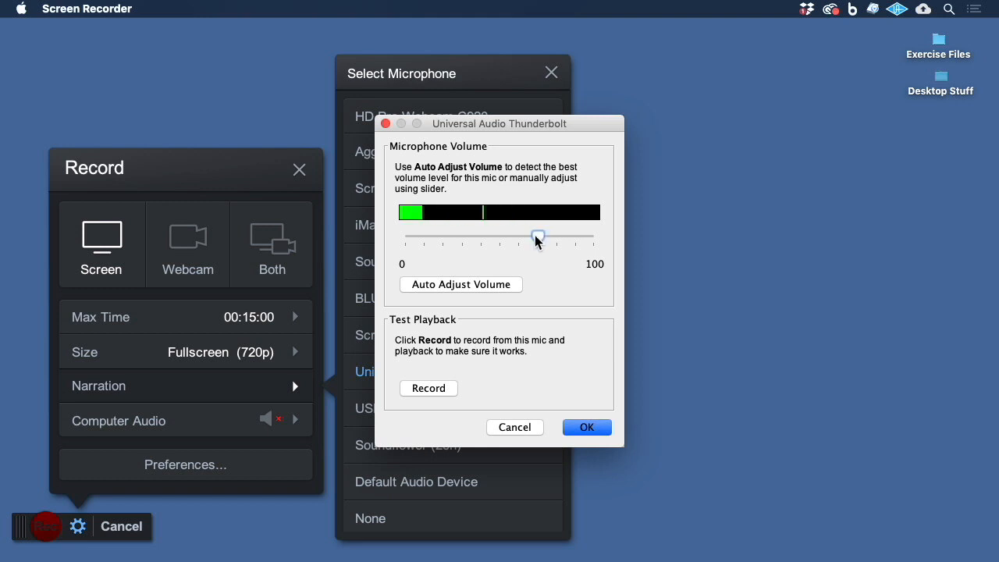
left_click(459, 285)
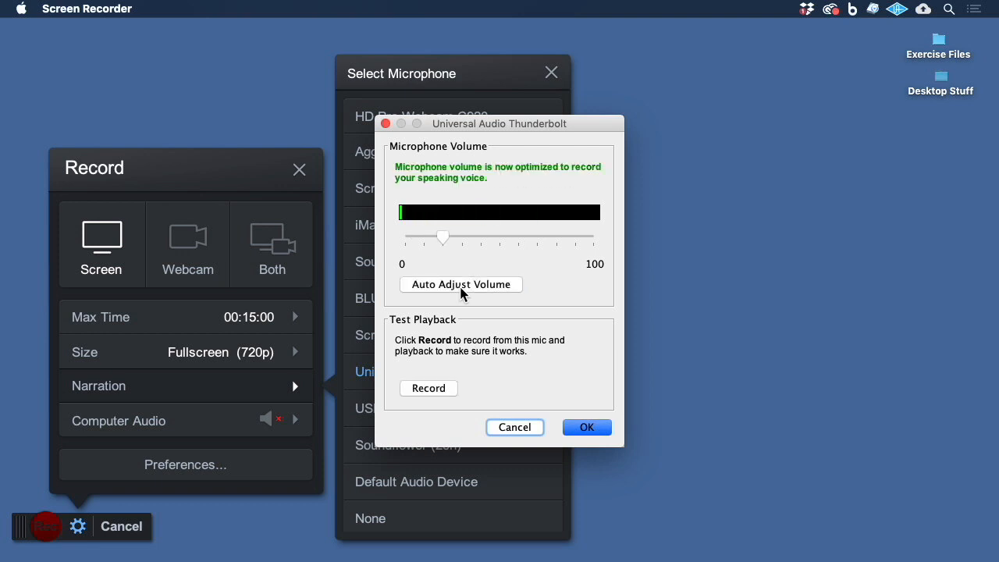
left_click(587, 427)
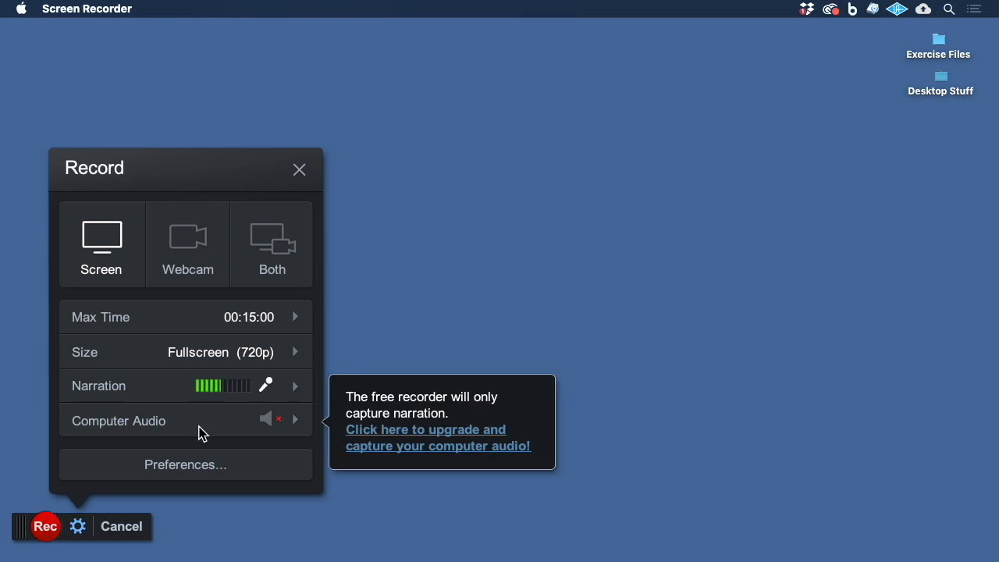
Step: Review the recorder preferences, including the Pause Hotkey options, and close them with OK
left_click(221, 464)
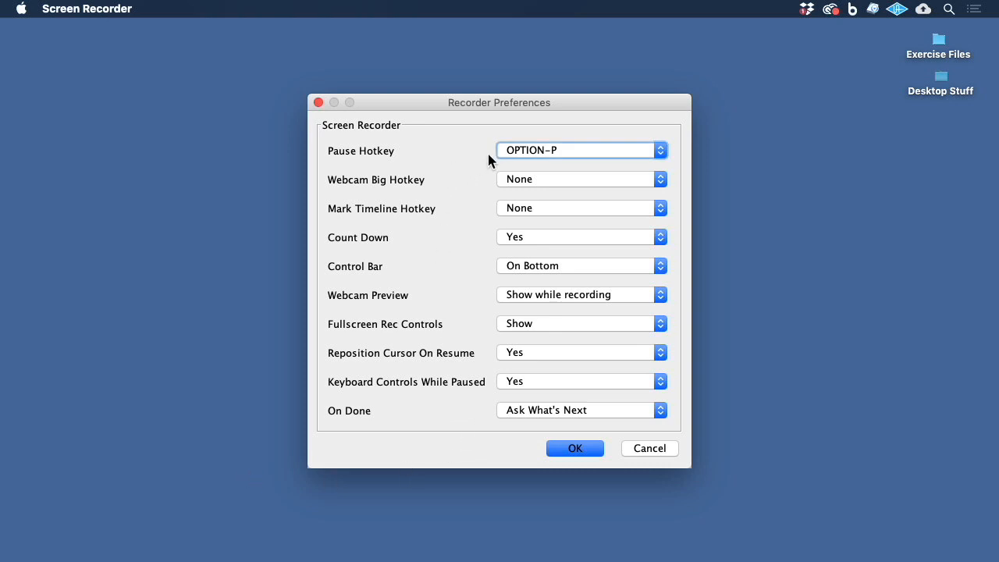
left_click(660, 154)
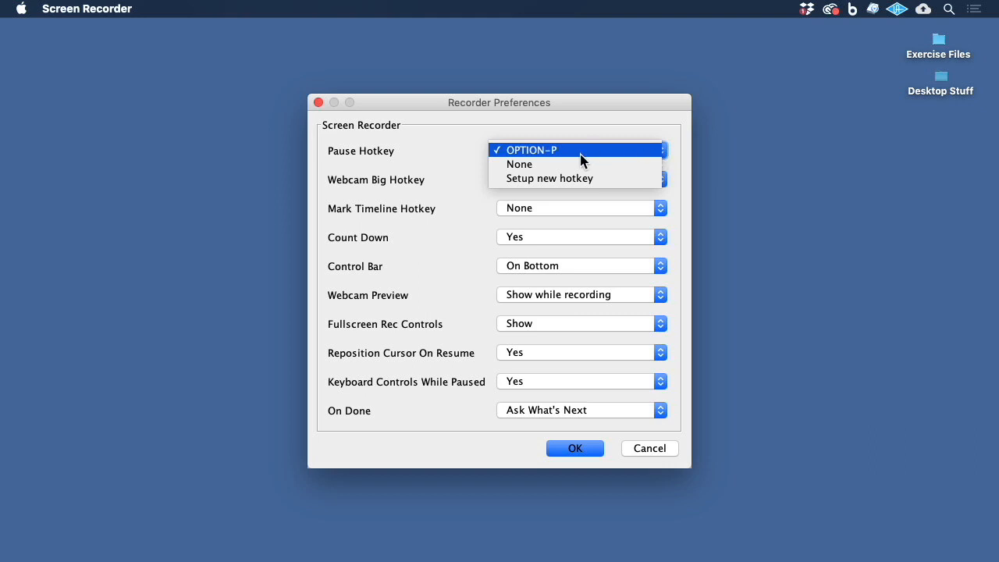
left_click(442, 155)
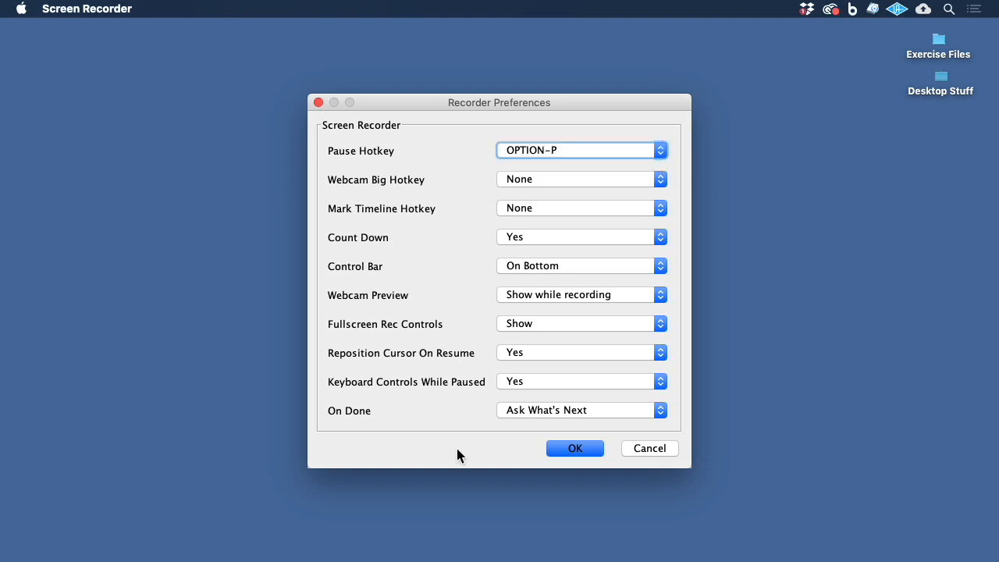
left_click(574, 450)
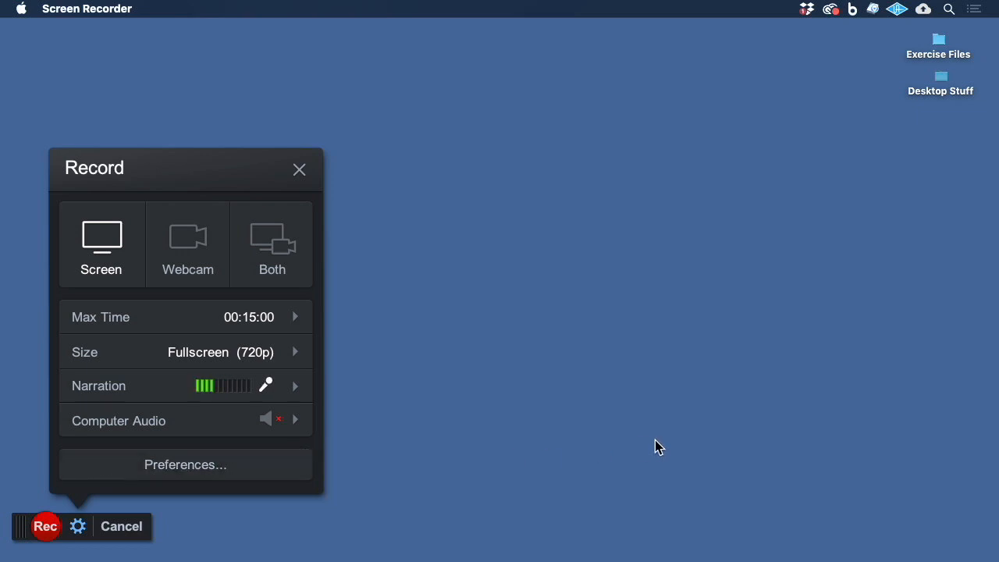
Step: Switch to the WaveTalkers website and start recording the screen
mouse_move(813, 556)
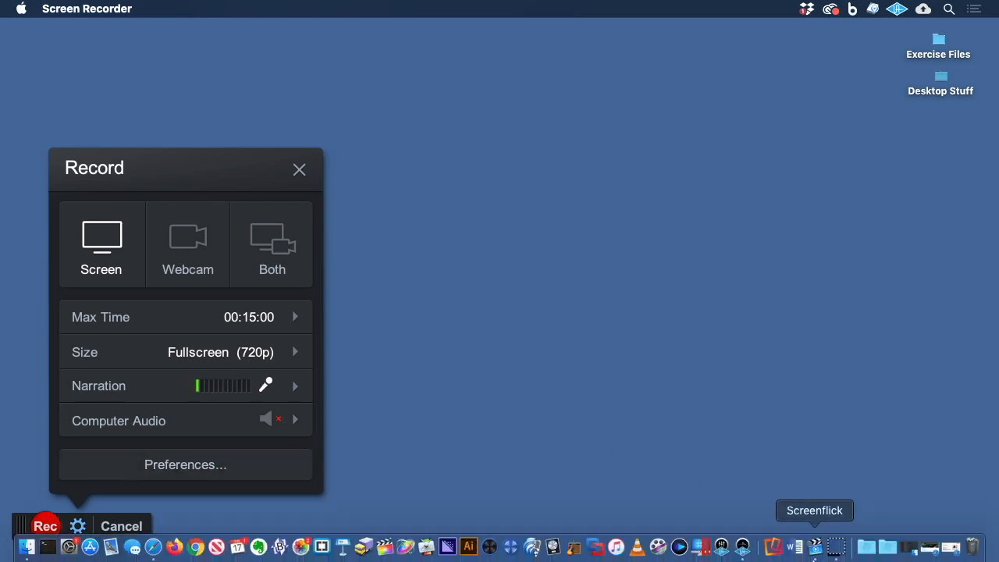
left_click(928, 549)
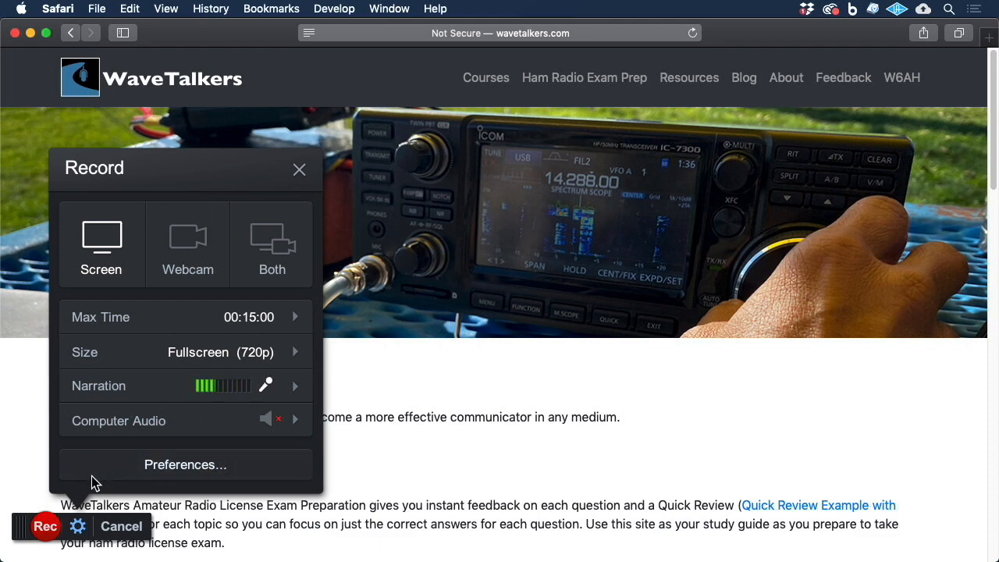
left_click(45, 526)
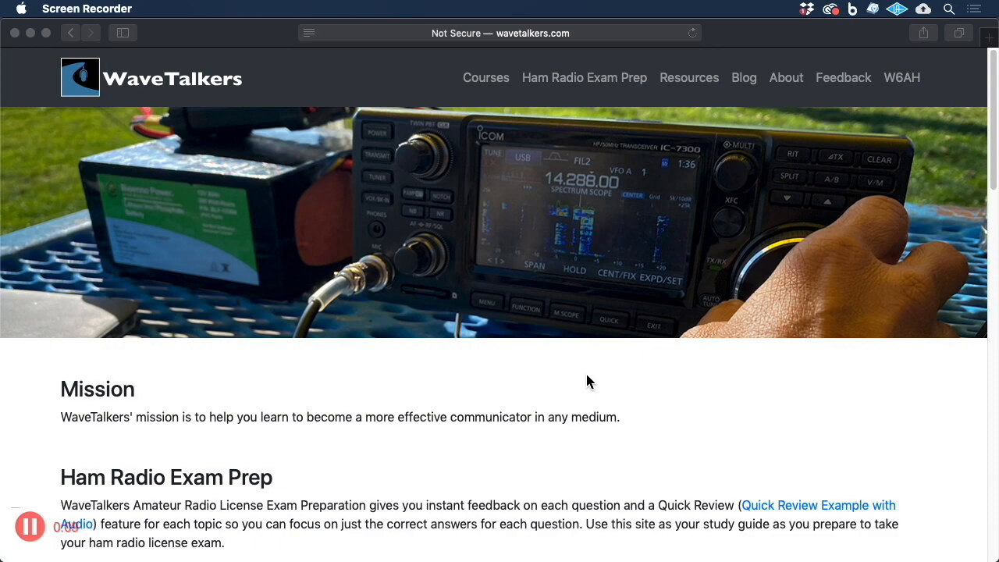
Step: Open the Quick Index for the Technician Class exam prep
scroll(572, 374, "down", 10)
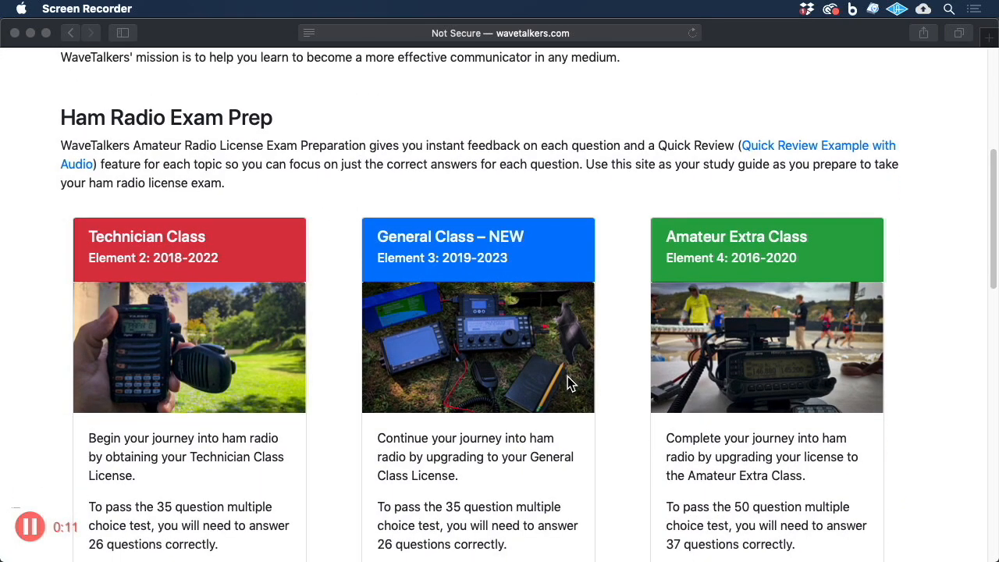
scroll(566, 375, "down", 3)
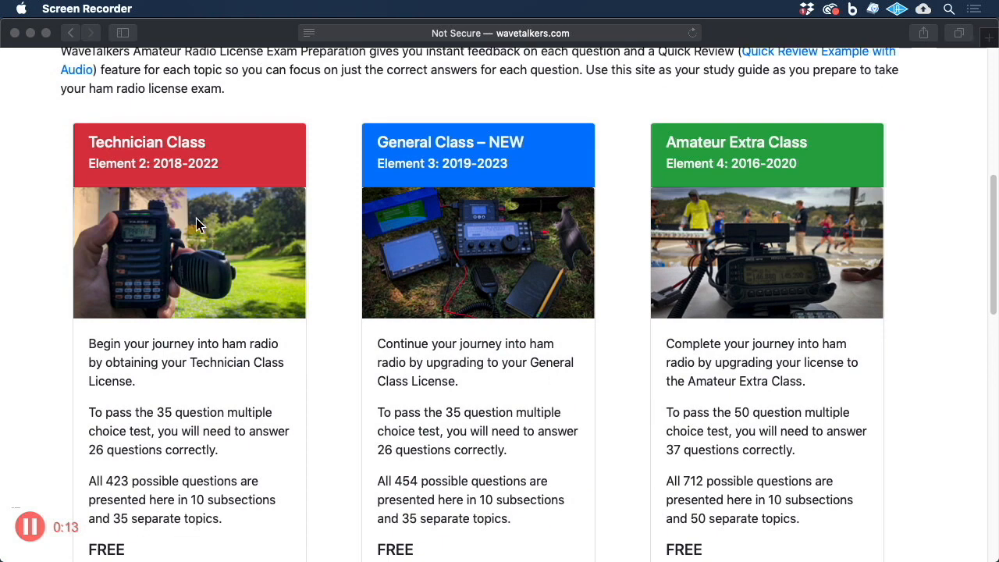
scroll(246, 387, "down", 3)
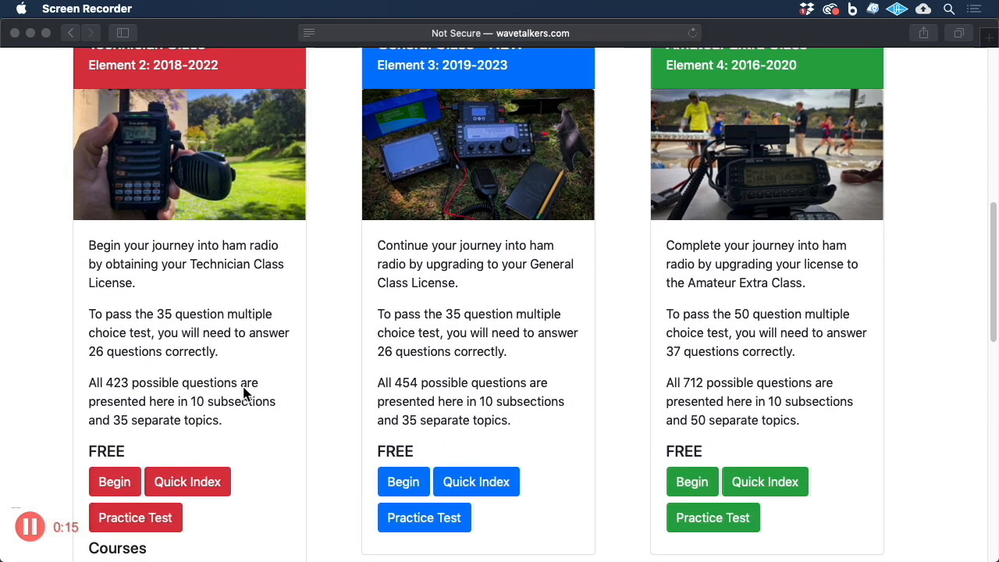
left_click(181, 487)
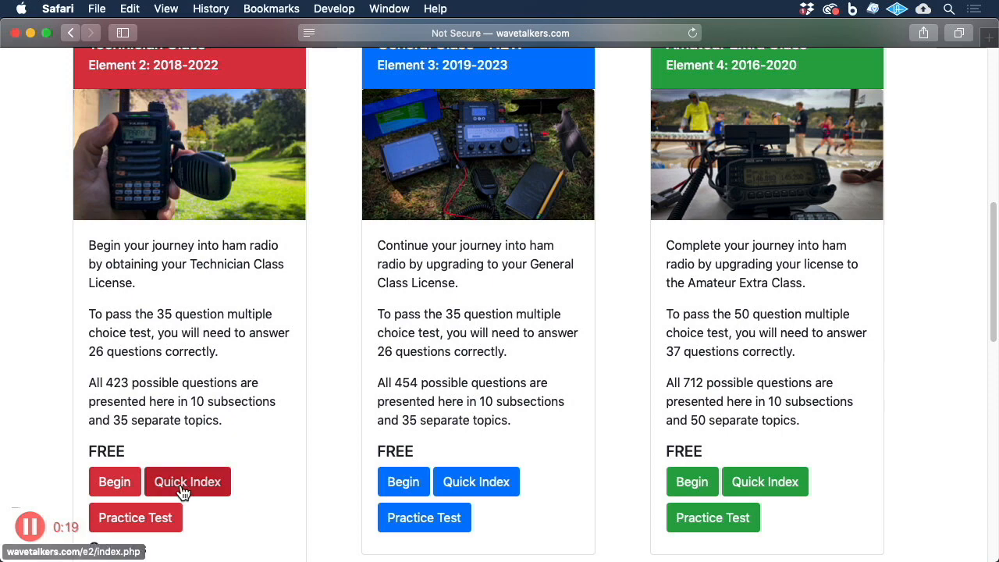
left_click(184, 489)
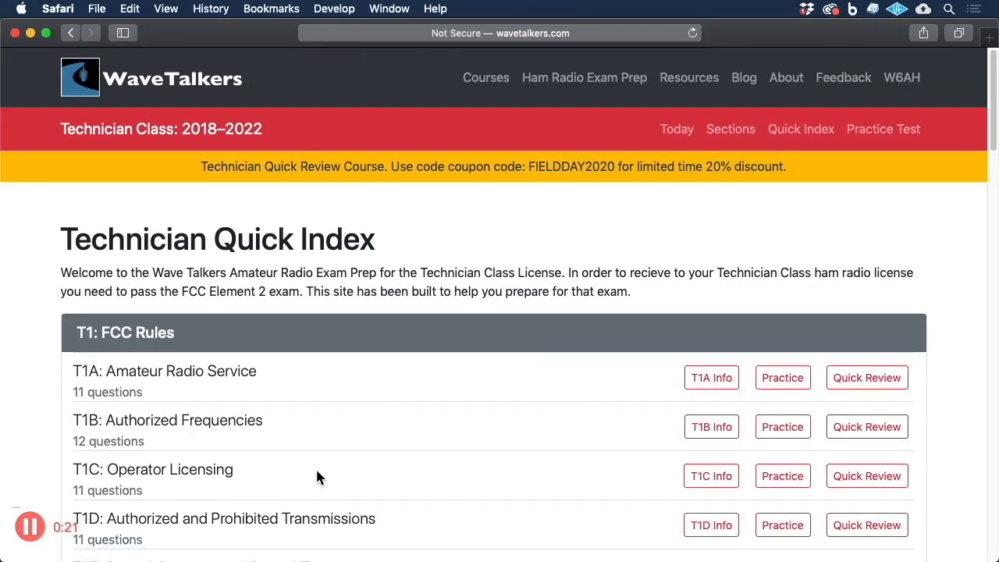
Step: Open the practice questions for T2B: VHF/UHF Operating Practices
scroll(483, 445, "down", 3)
scroll(482, 443, "down", 3)
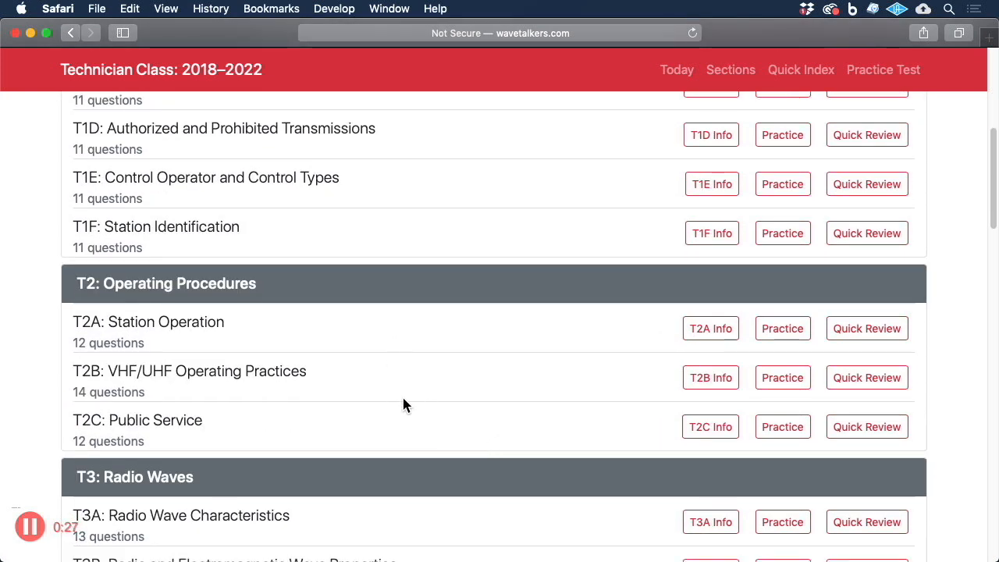
left_click(782, 379)
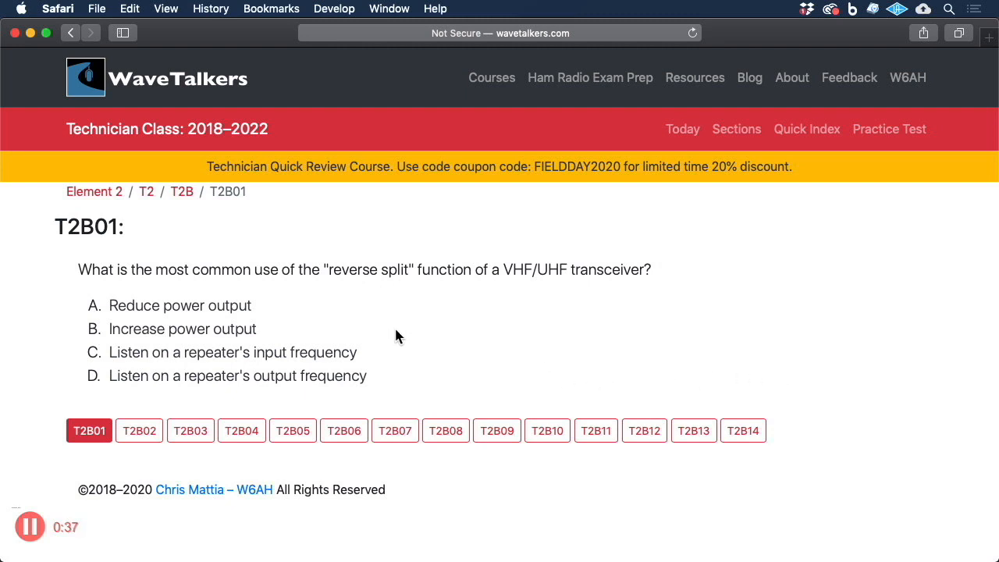
Step: Answer question T2B01 by trying option D and then option C, and move on to T2B02
left_click(289, 378)
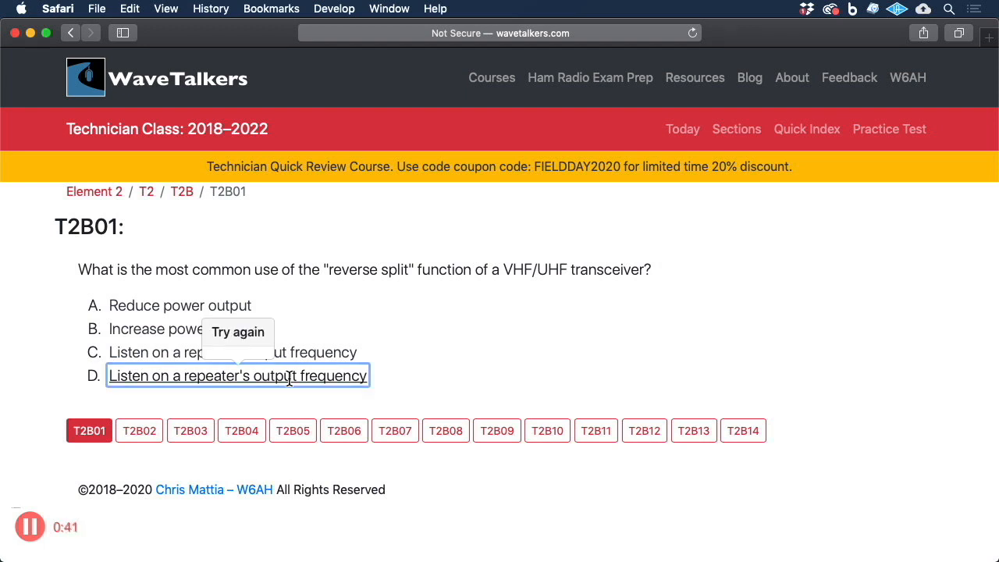
left_click(307, 357)
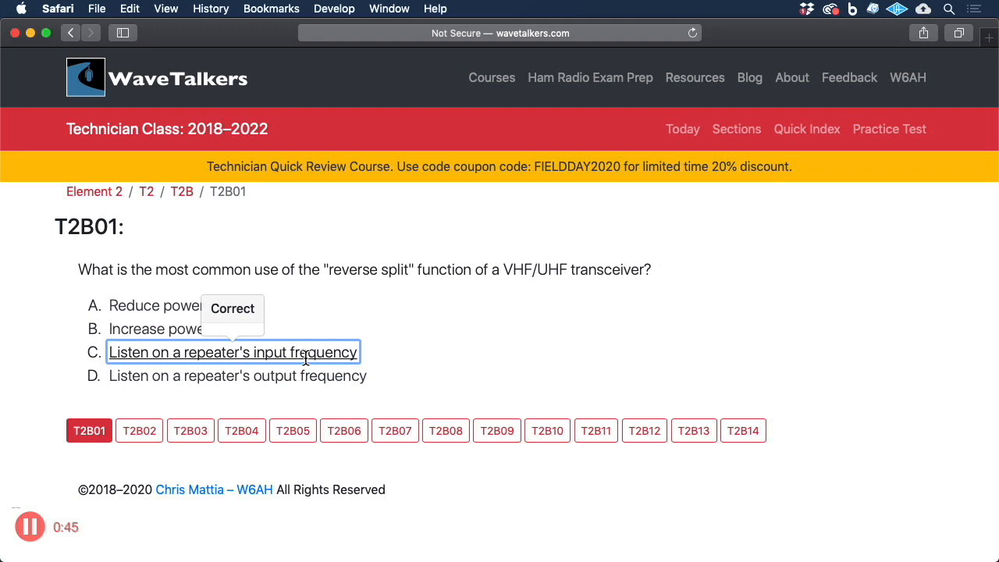
left_click(139, 430)
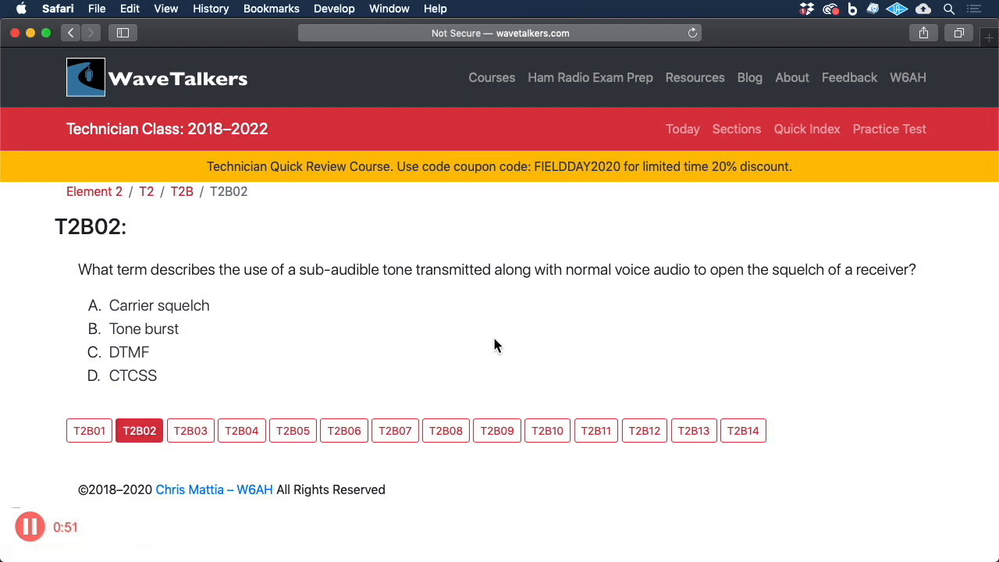
Step: Open the Technician Class Practice Test and answer the first two questions with options B and A
left_click(899, 131)
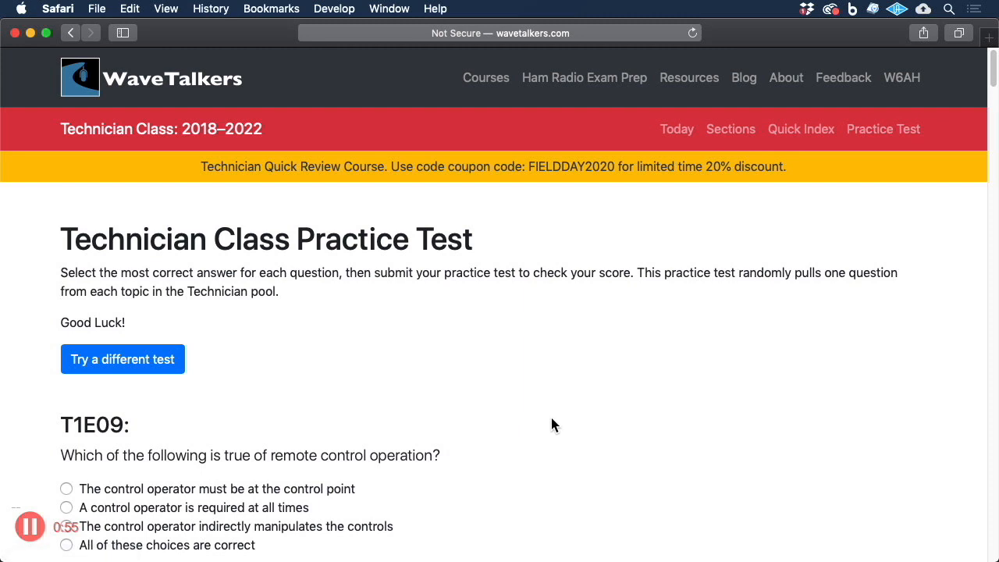
scroll(551, 425, "down", 5)
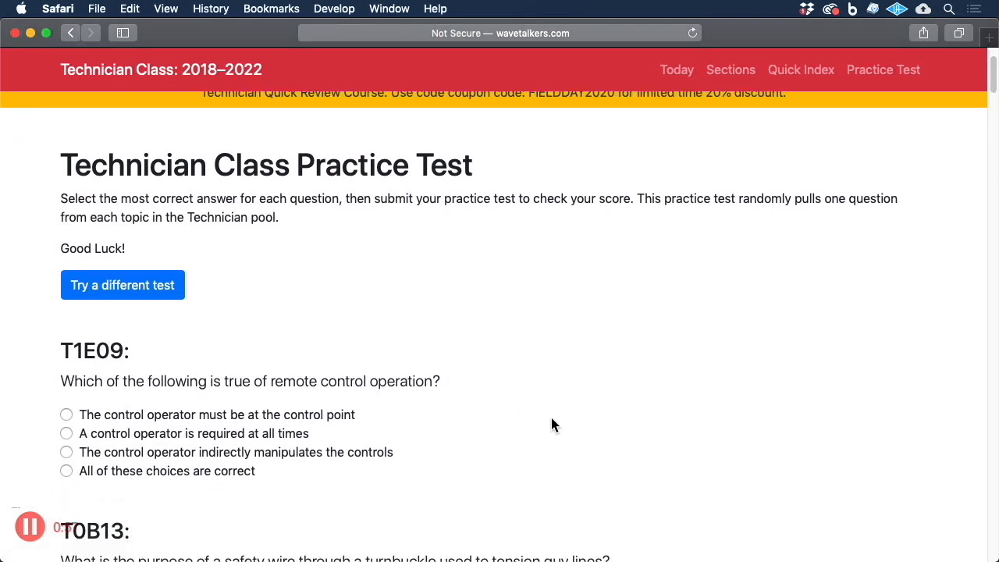
scroll(553, 425, "down", 1)
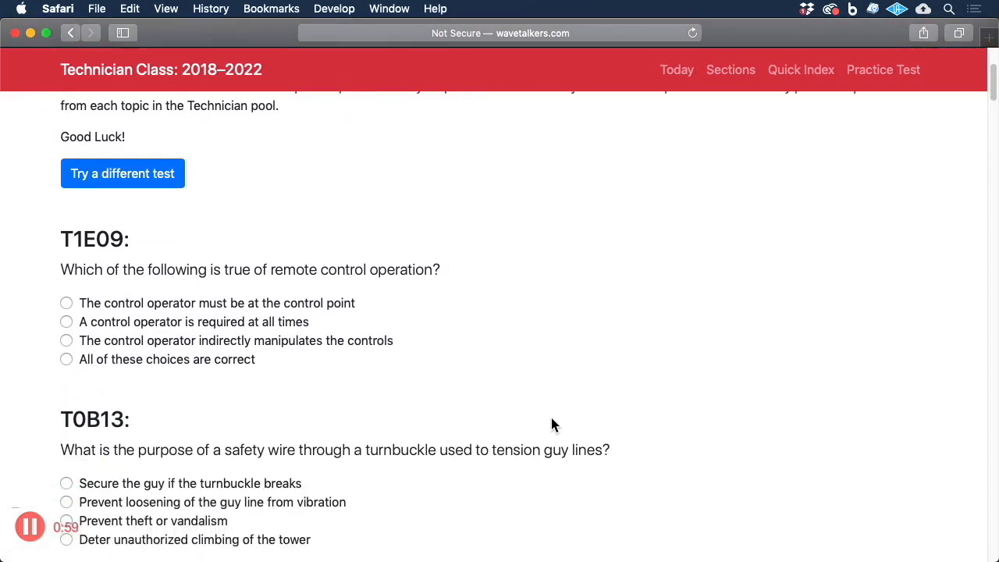
left_click(67, 323)
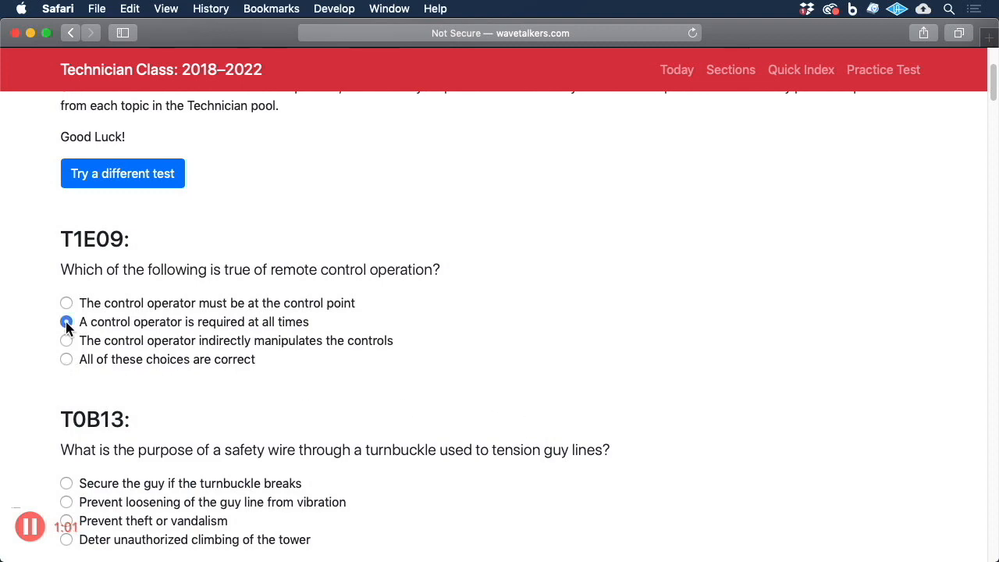
scroll(105, 403, "down", 2)
left_click(66, 402)
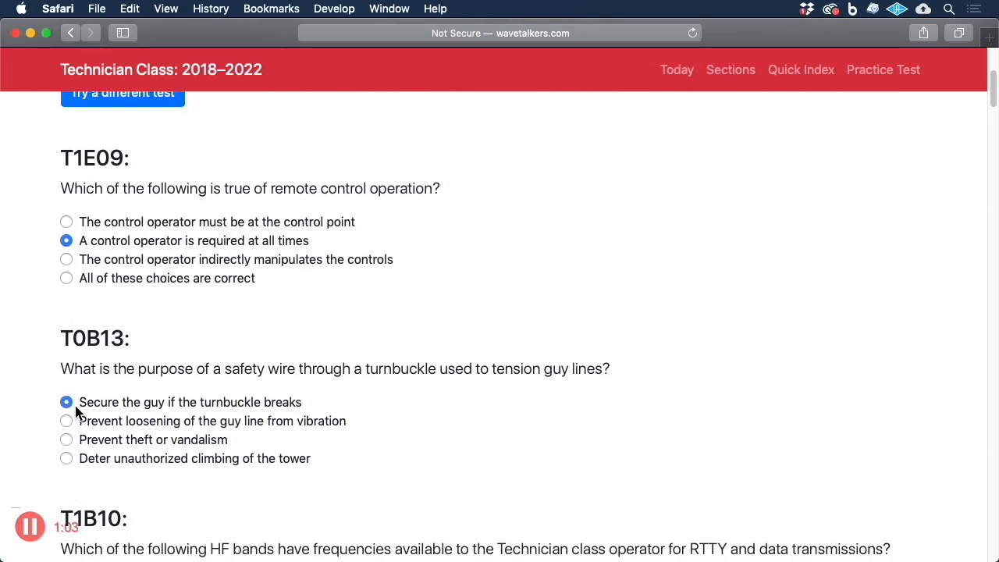
Step: Submit the practice test and review the graded answers
left_click_drag(993, 94, 993, 531)
scroll(500, 312, "down", 3)
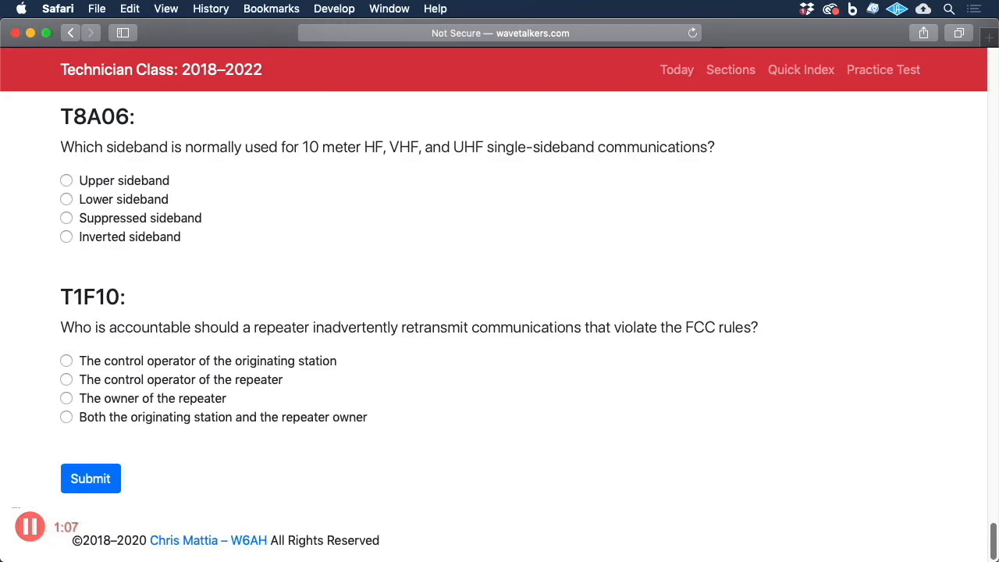
left_click(89, 480)
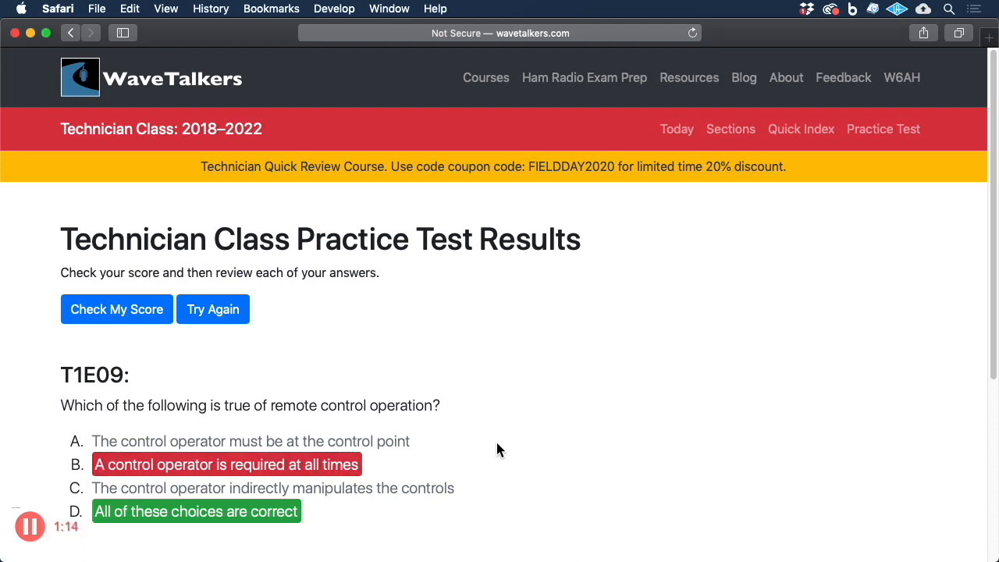
scroll(498, 444, "down", 4)
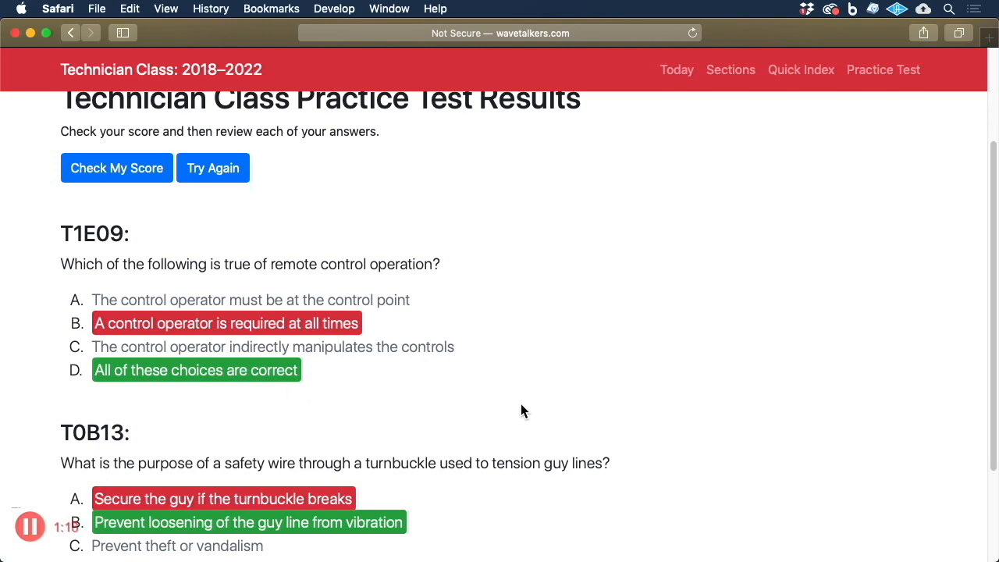
Step: Scroll to the score at the end of the practice test results and finish the screen recording
scroll(522, 407, "down", 3)
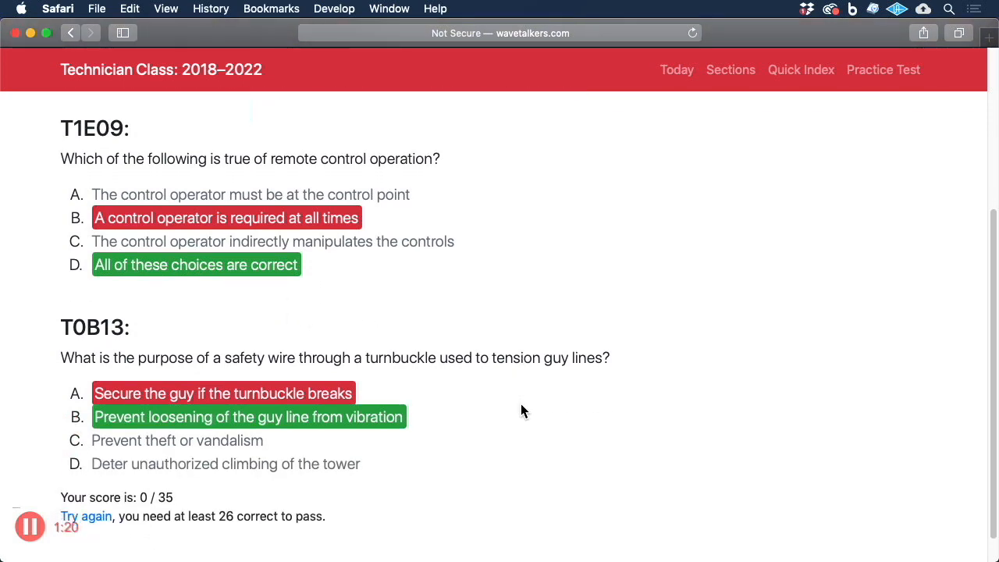
scroll(520, 404, "up", 5)
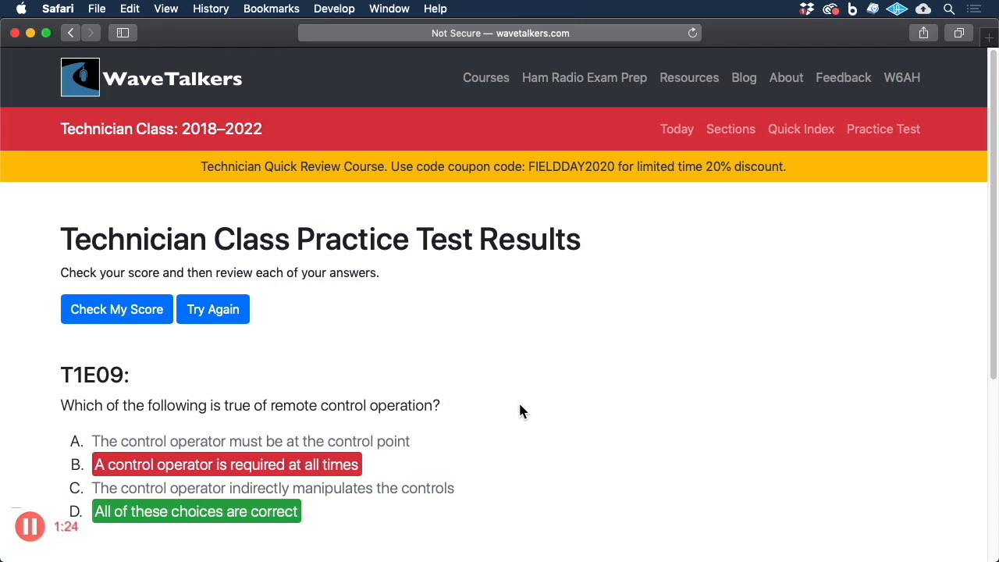
left_click(29, 529)
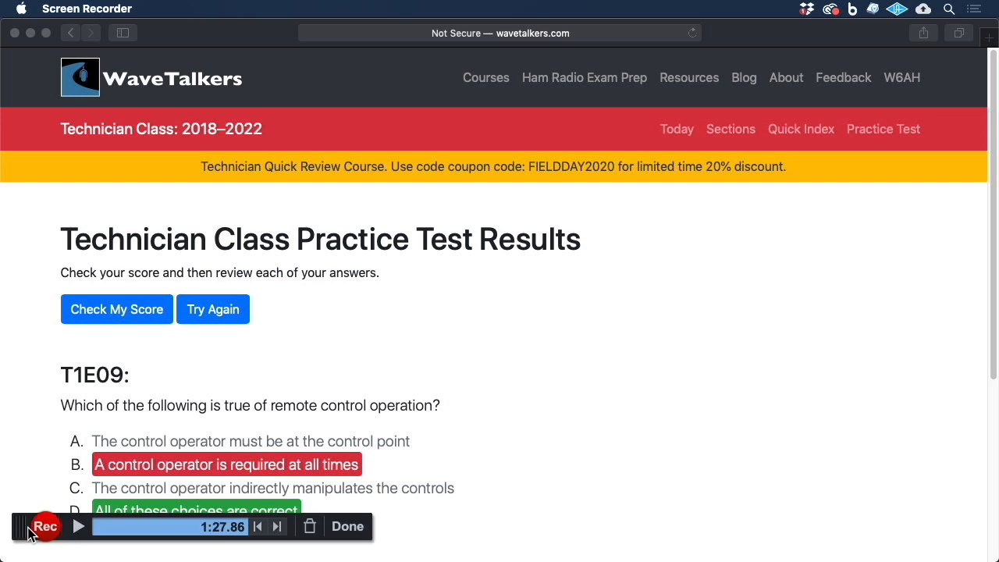
left_click(347, 531)
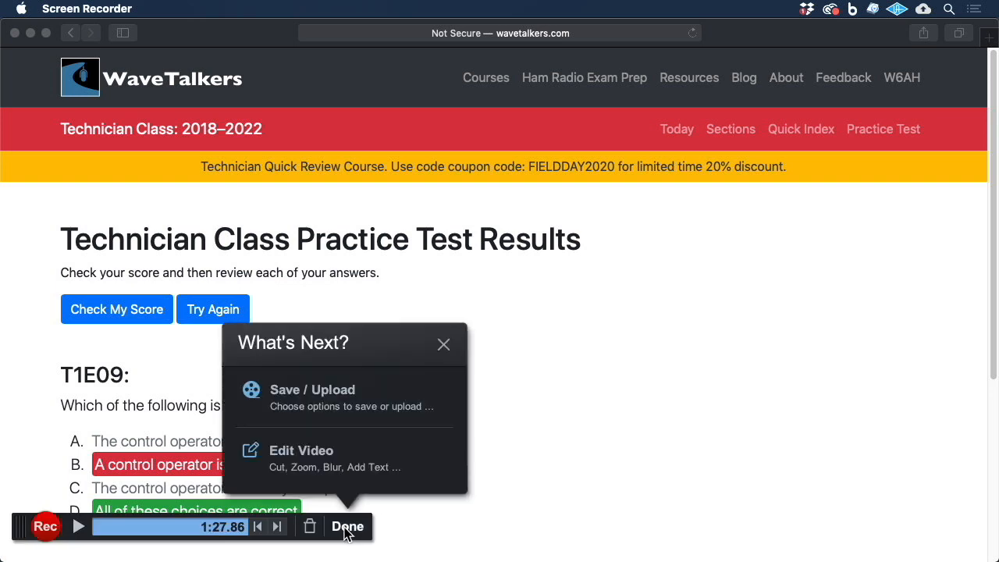
Step: Try to open the recording in the video editor, declining the upgrade offer
left_click(316, 457)
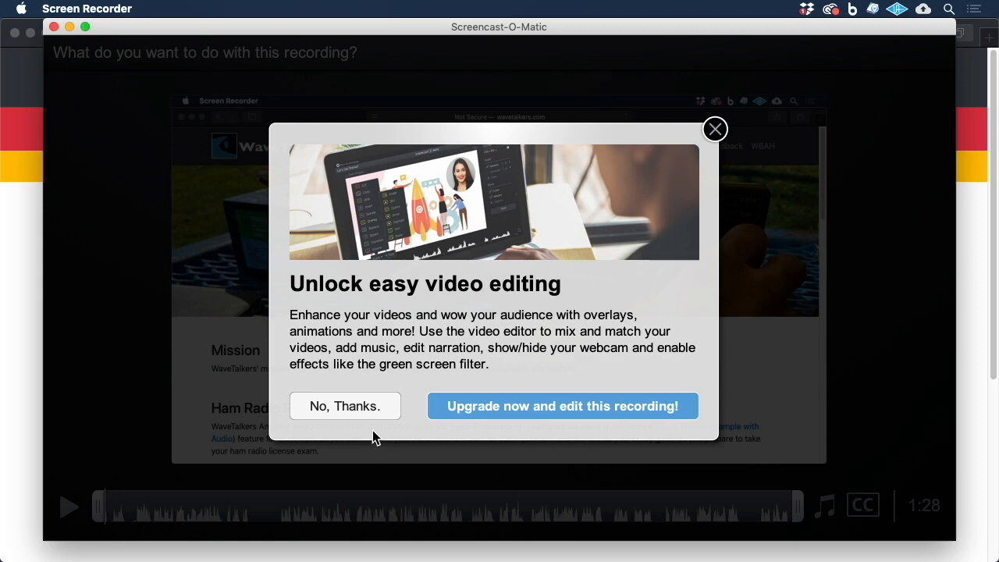
left_click(347, 405)
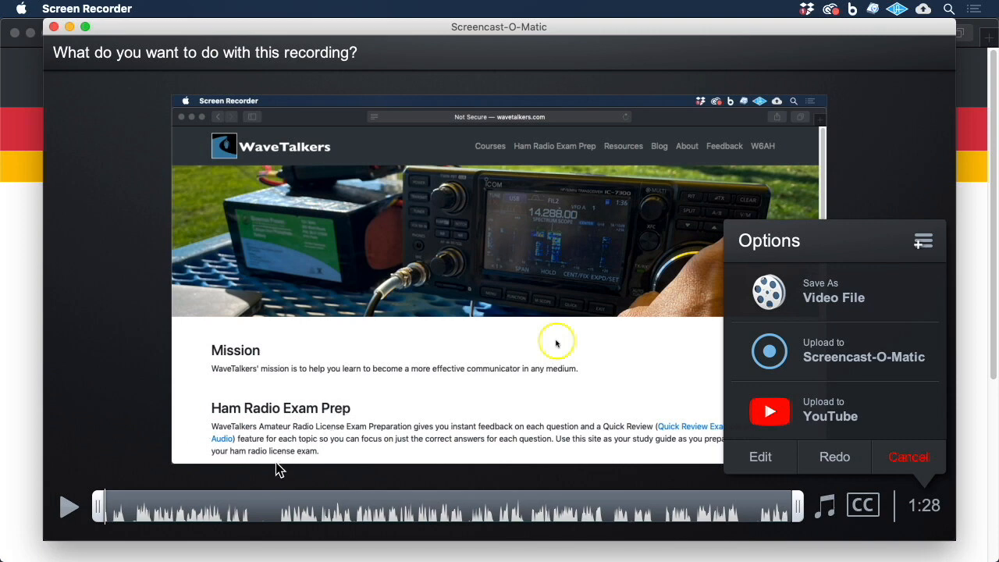
Step: Preview the recording and trim its start to about 0:05
left_click(68, 508)
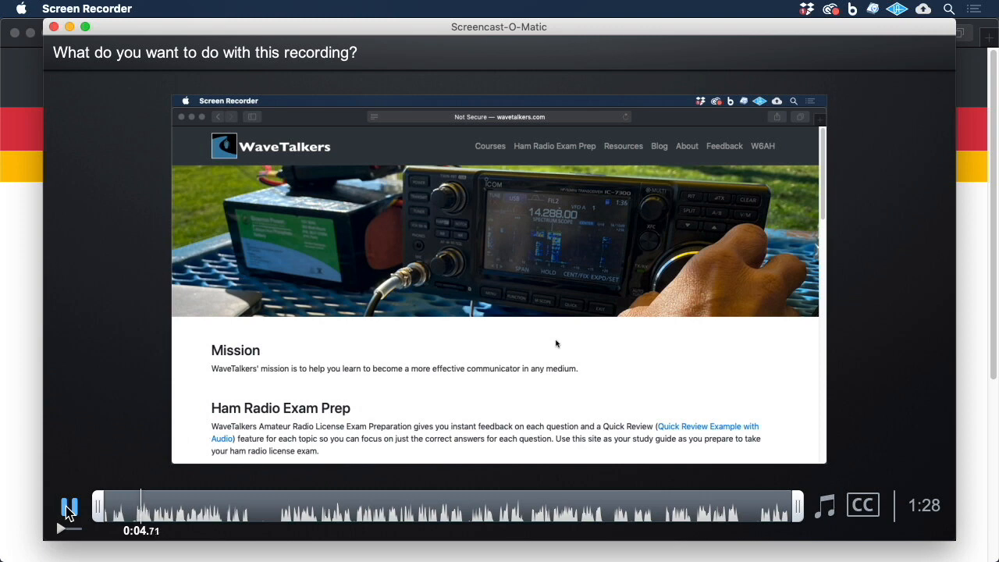
left_click(69, 508)
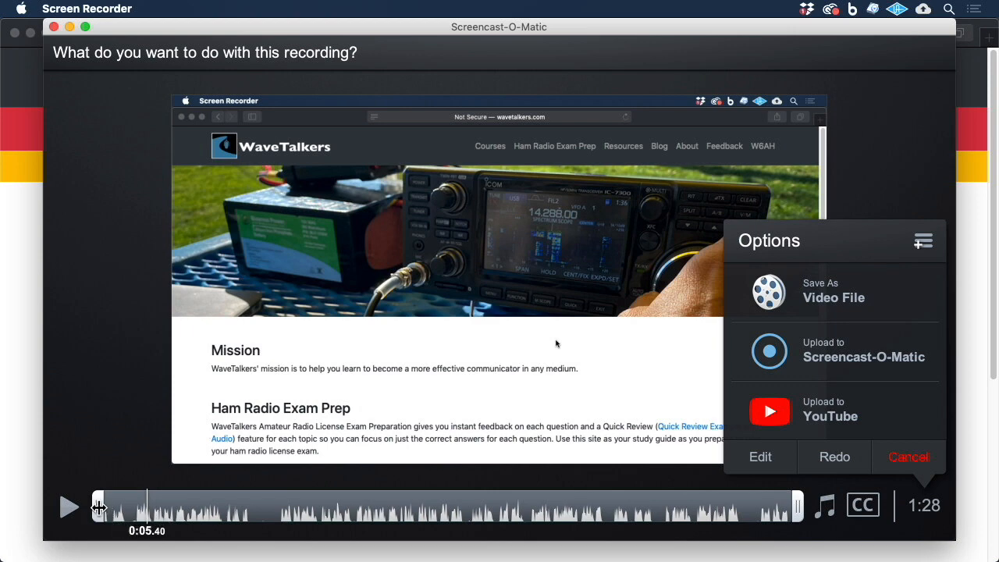
left_click_drag(99, 508, 129, 515)
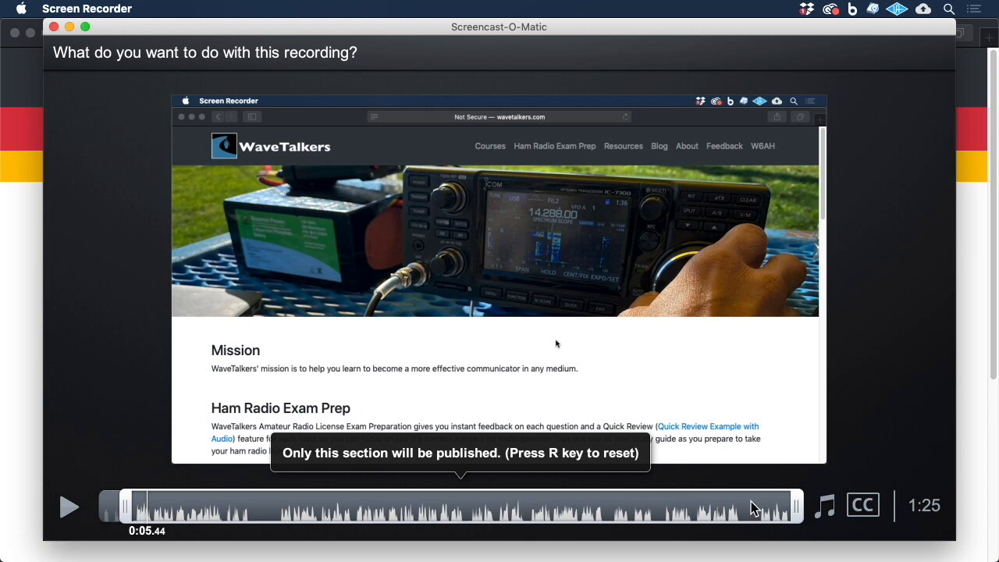
Step: Trim the end of the recording to about 1:22, leaving about 1:19 to publish
left_click(750, 506)
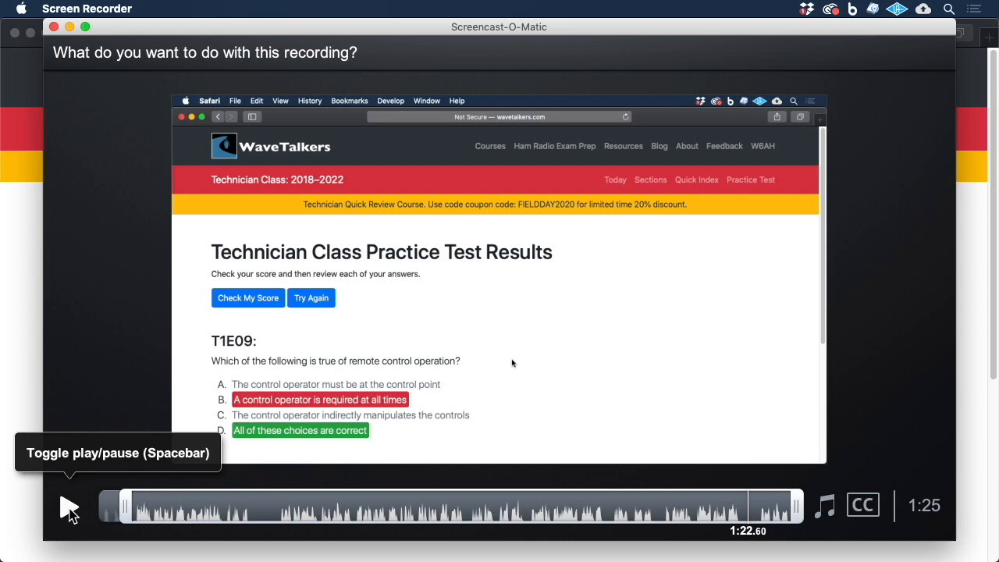
left_click(69, 509)
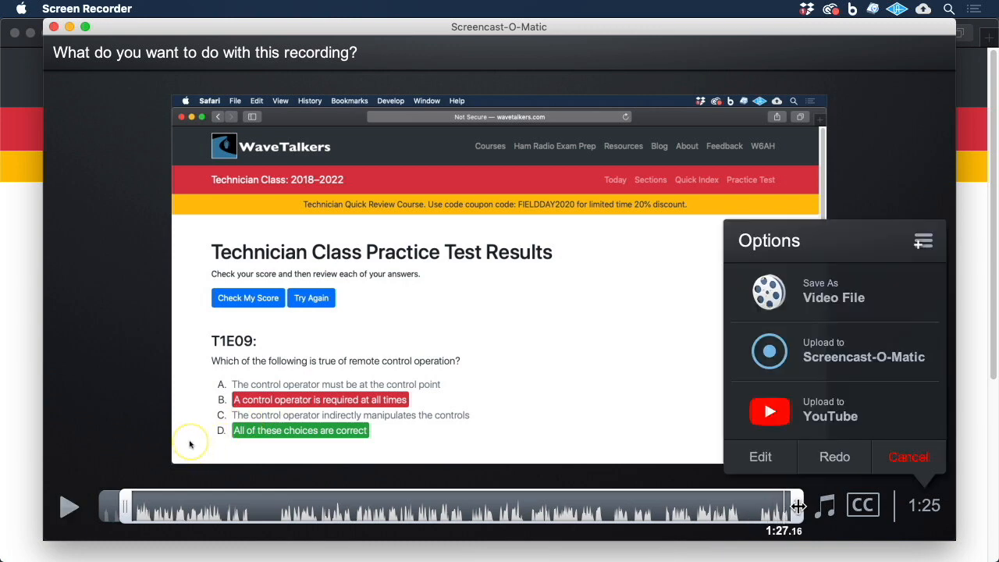
left_click_drag(798, 507, 753, 517)
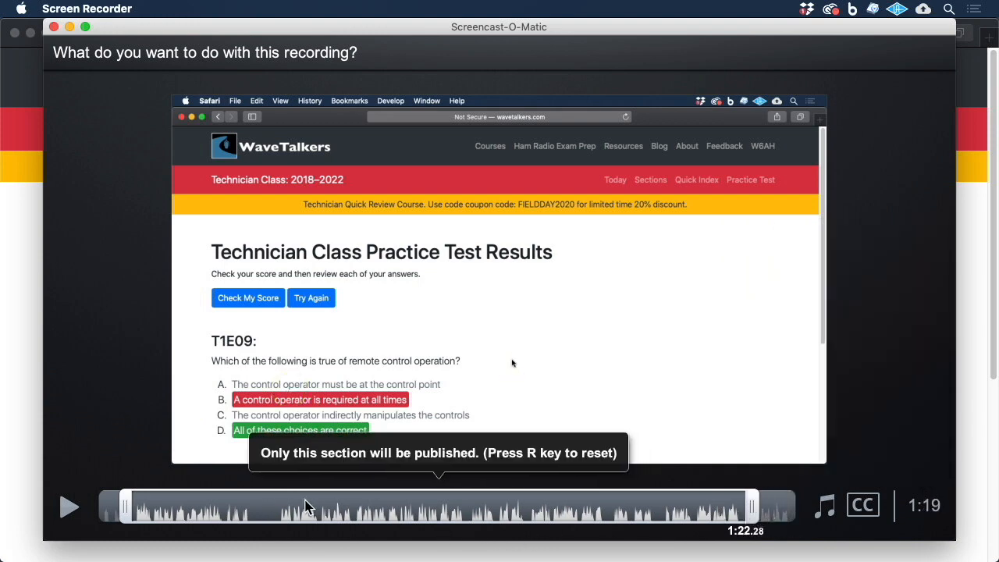
left_click(222, 506)
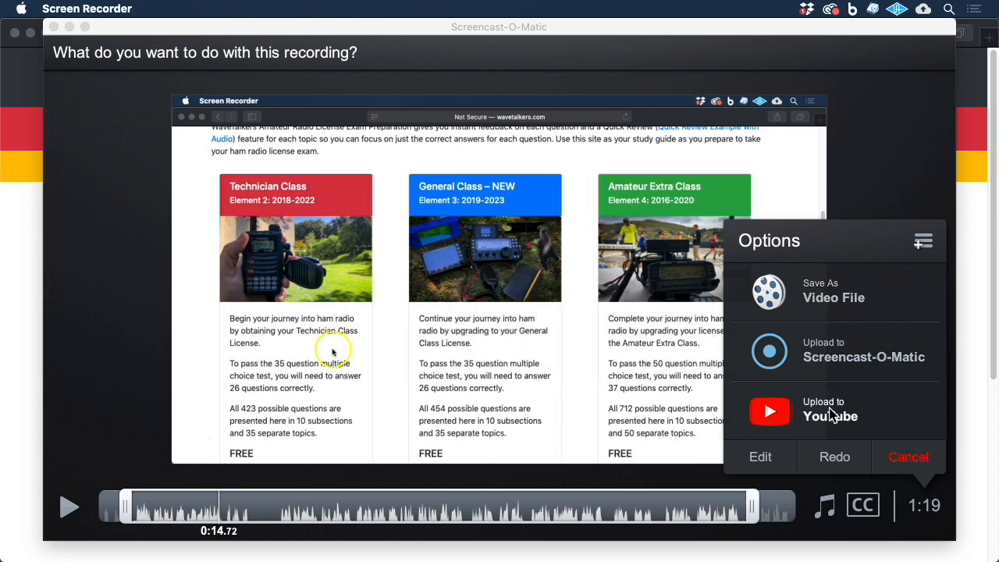
Step: Choose to save the recording as a video file named demo
left_click(837, 300)
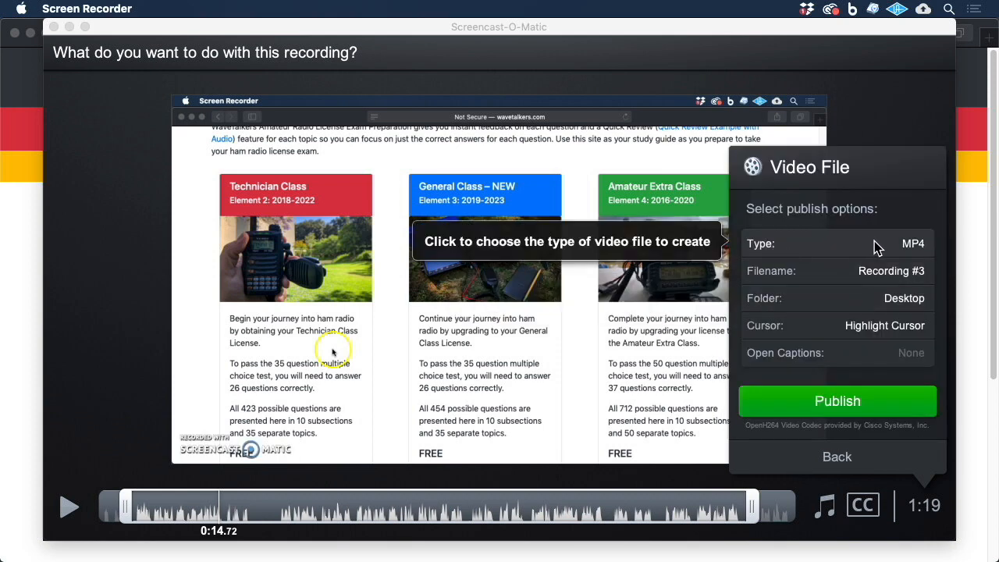
left_click(843, 279)
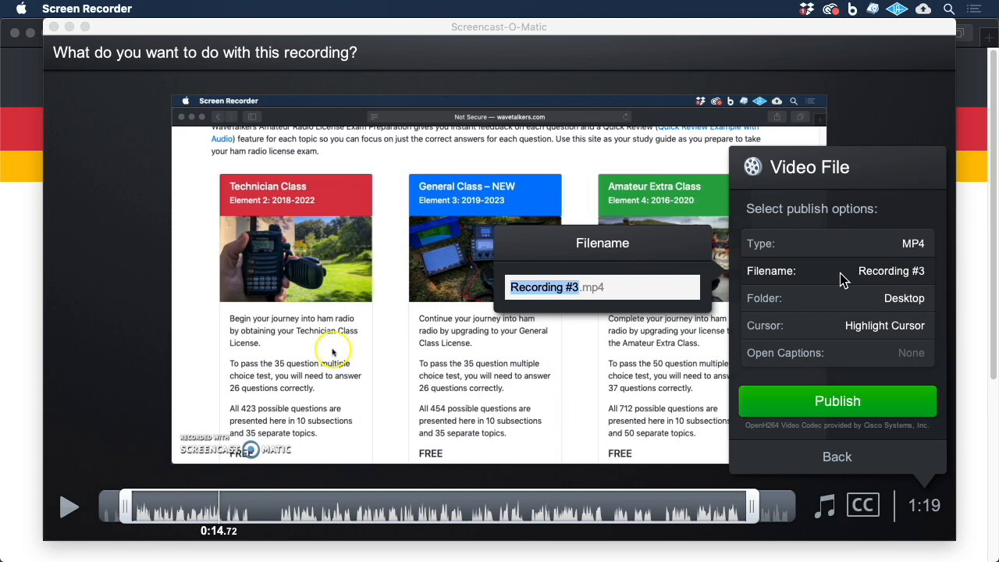
type("demo")
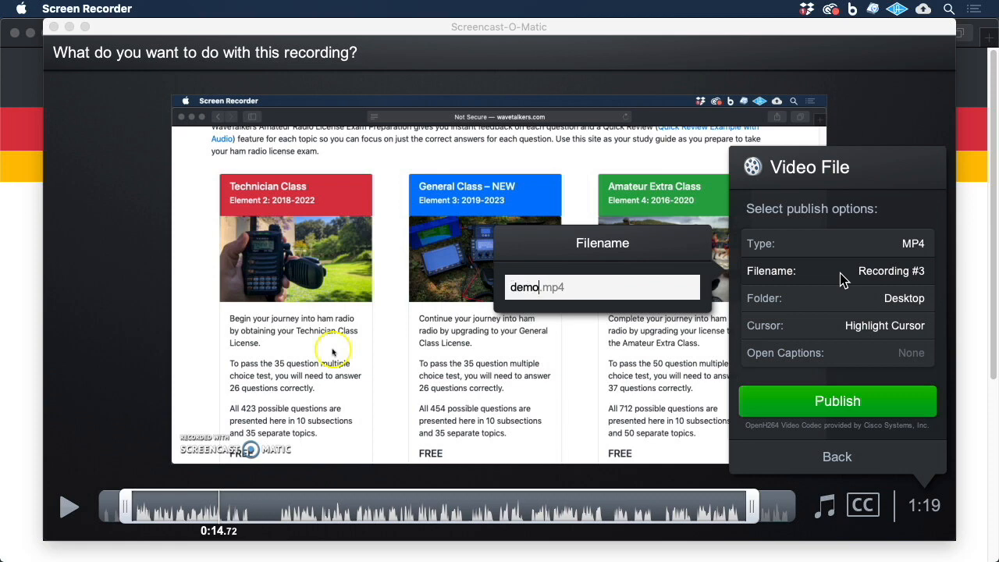
key("Return")
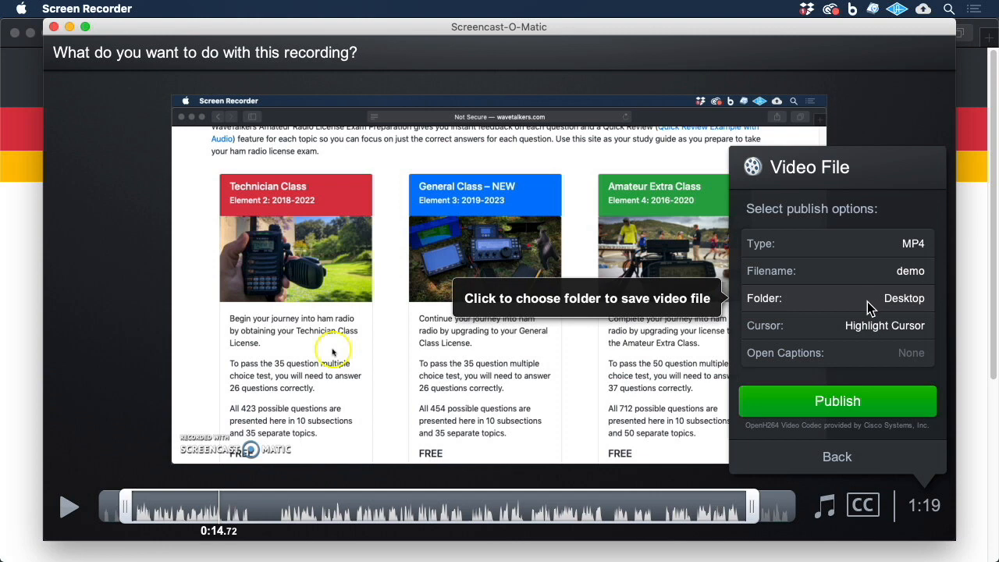
Step: Try the No Cursor and Just Cursor options, returning the cursor setting to Highlight Cursor
left_click(835, 336)
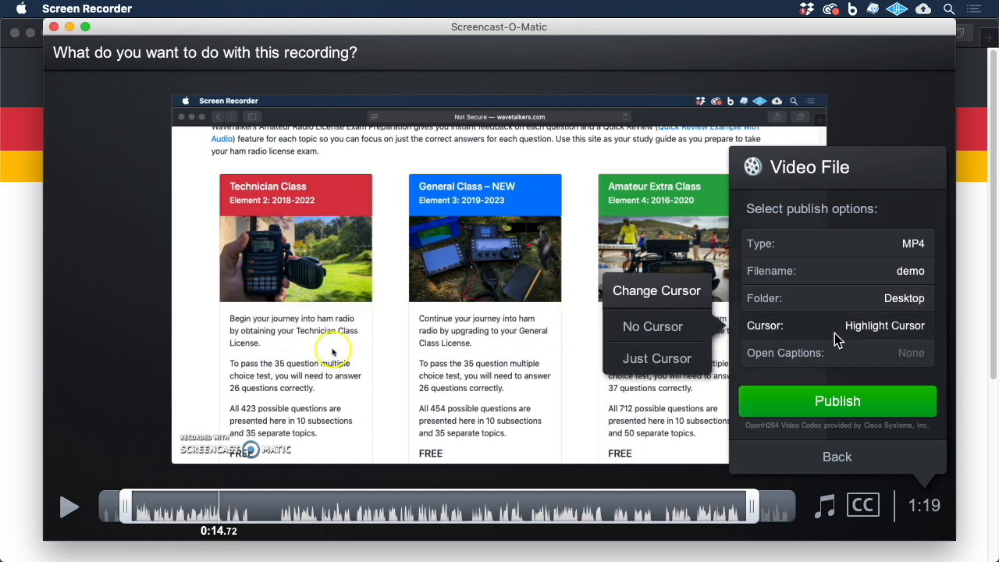
left_click(834, 332)
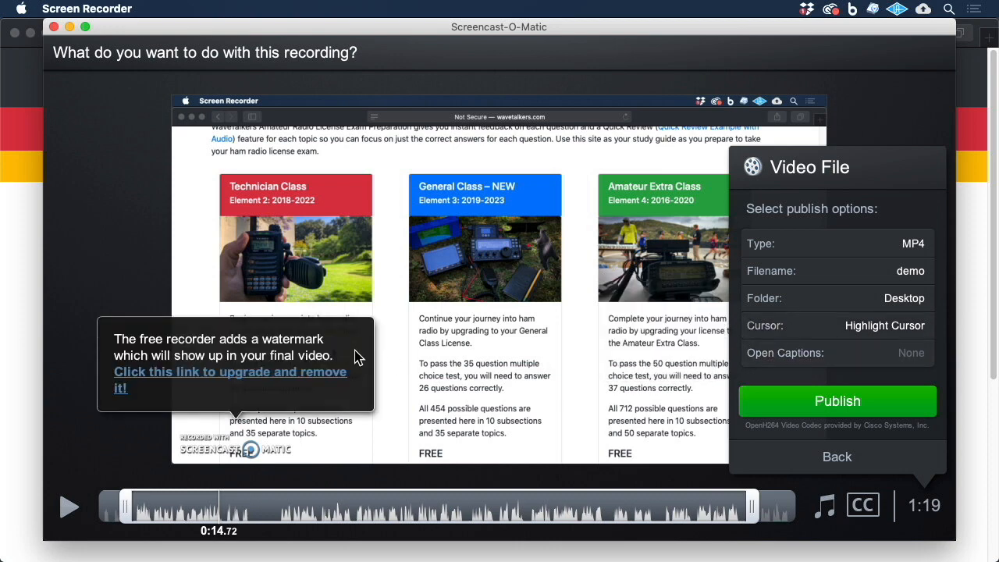
left_click(839, 332)
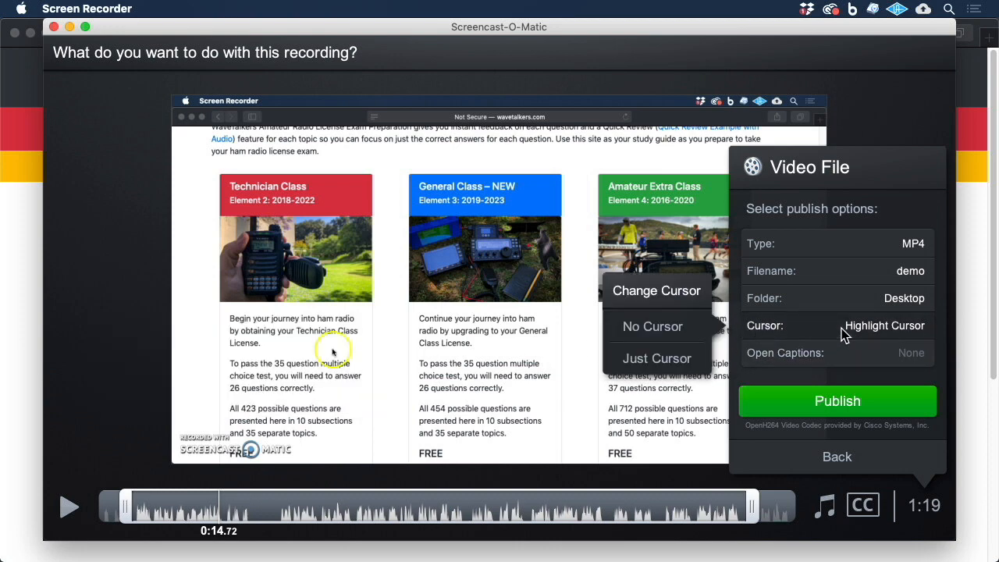
left_click(652, 327)
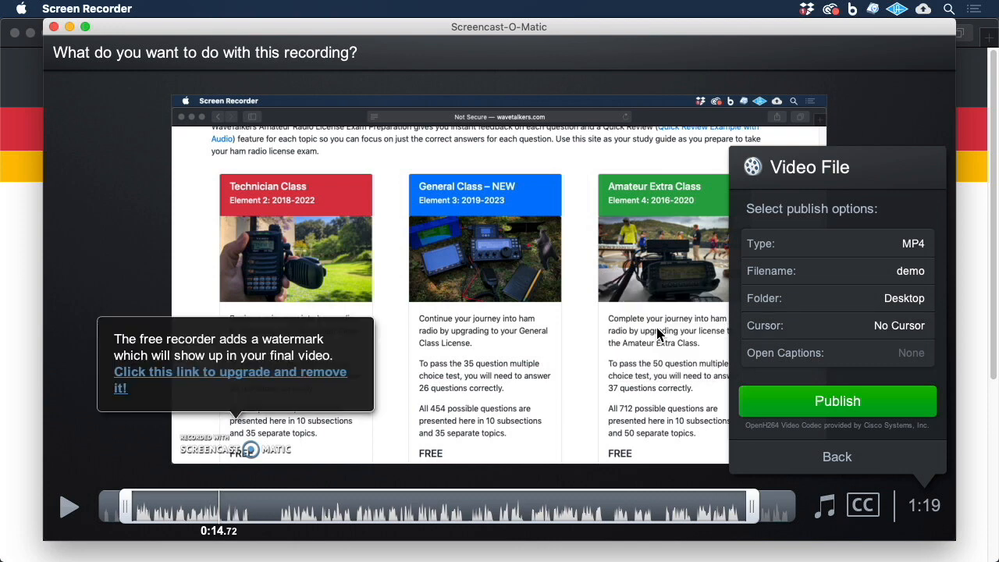
left_click(827, 327)
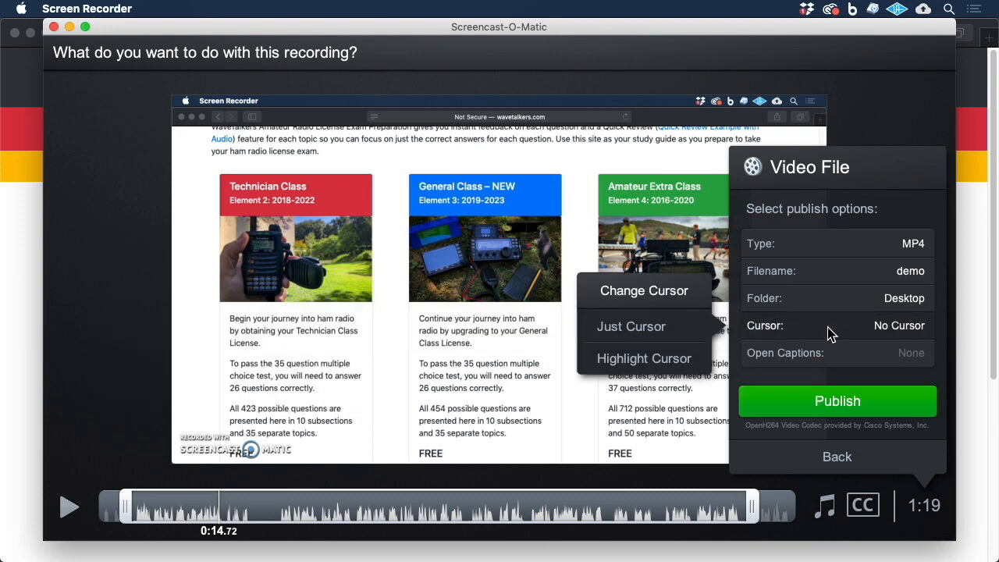
left_click(652, 327)
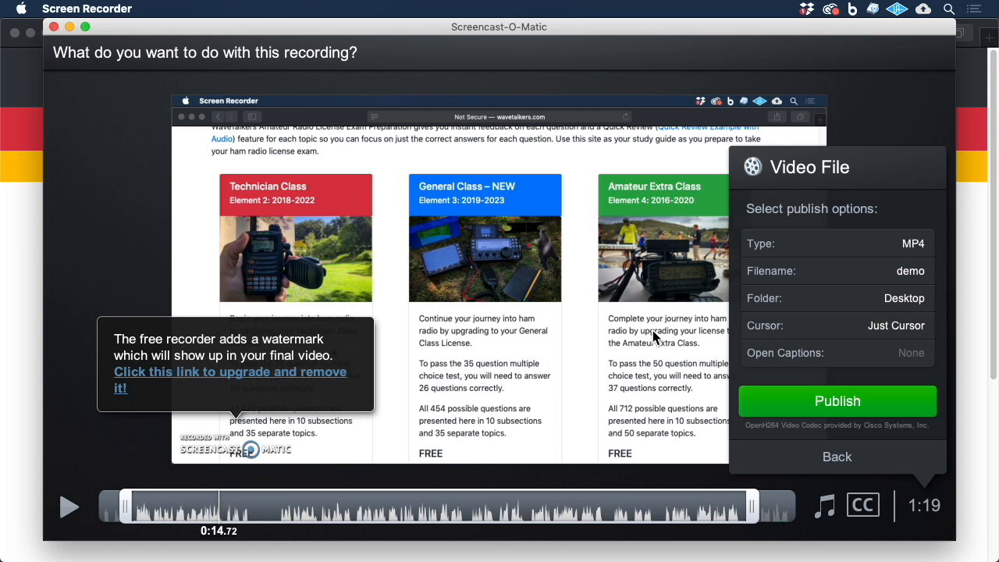
left_click(787, 332)
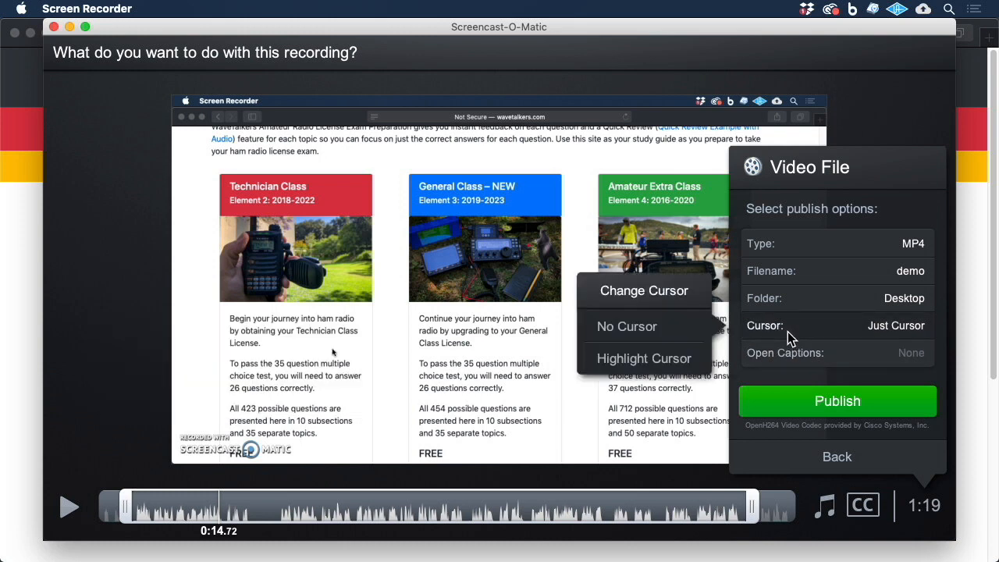
left_click(670, 358)
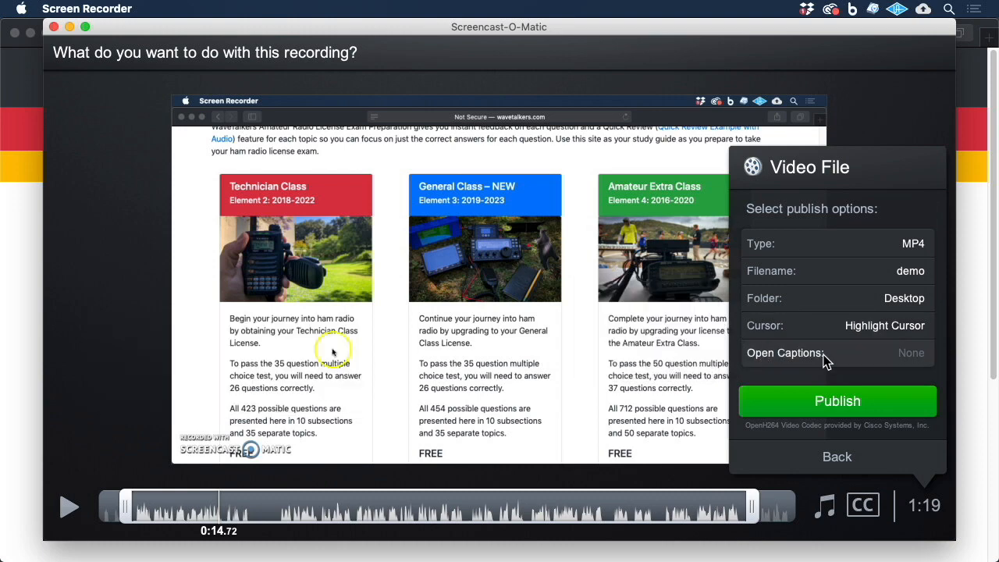
Step: Publish the MP4 video file to the Desktop and close the publish dialog
left_click(839, 402)
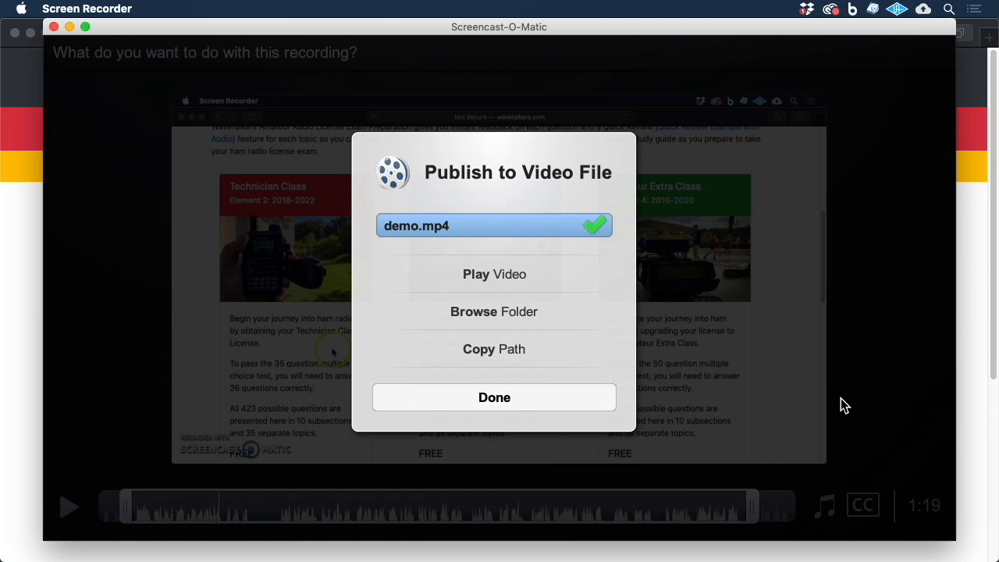
left_click(514, 401)
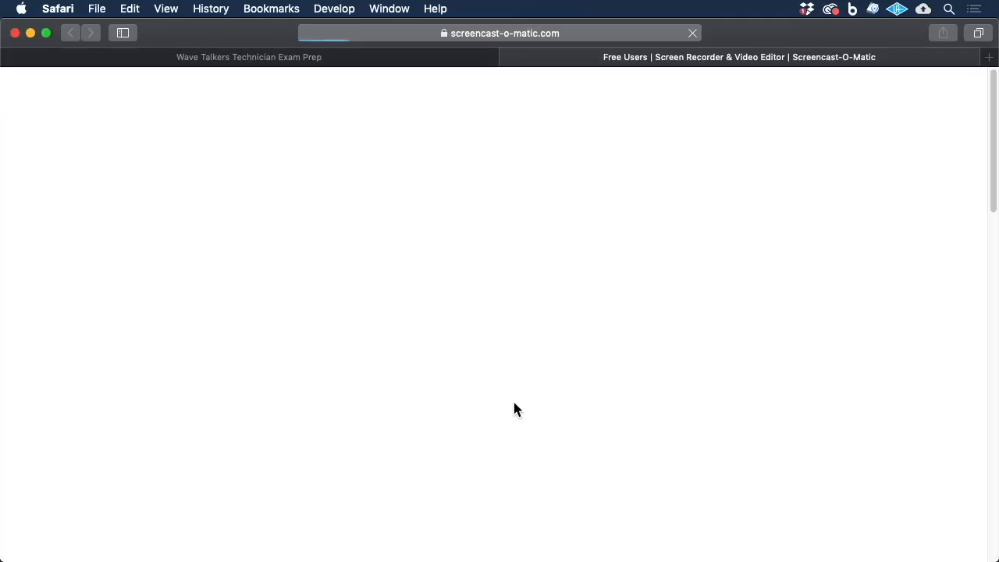
Step: Hide the browser and open demo.mp4 from the desktop to play it
left_click(30, 34)
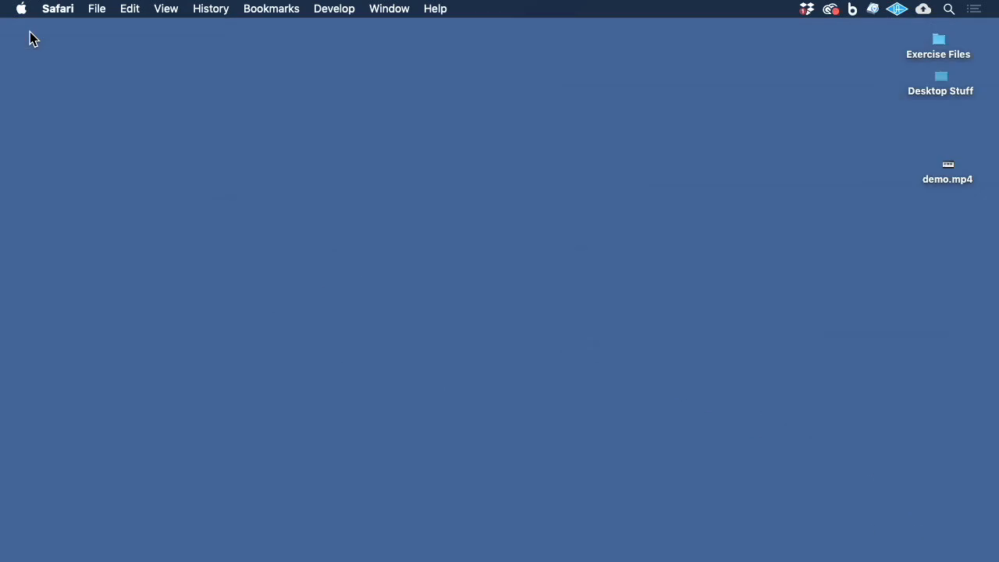
double_click(949, 167)
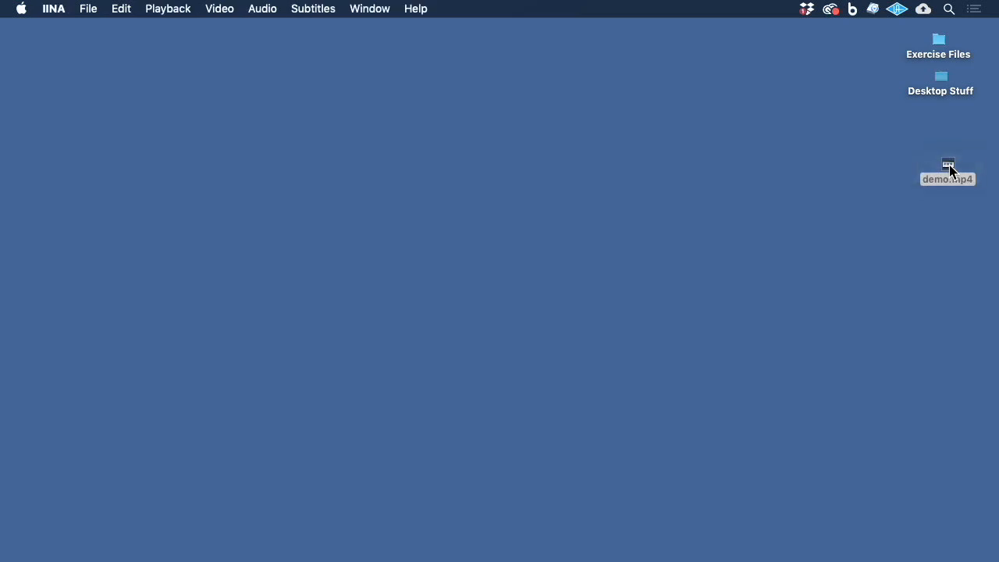